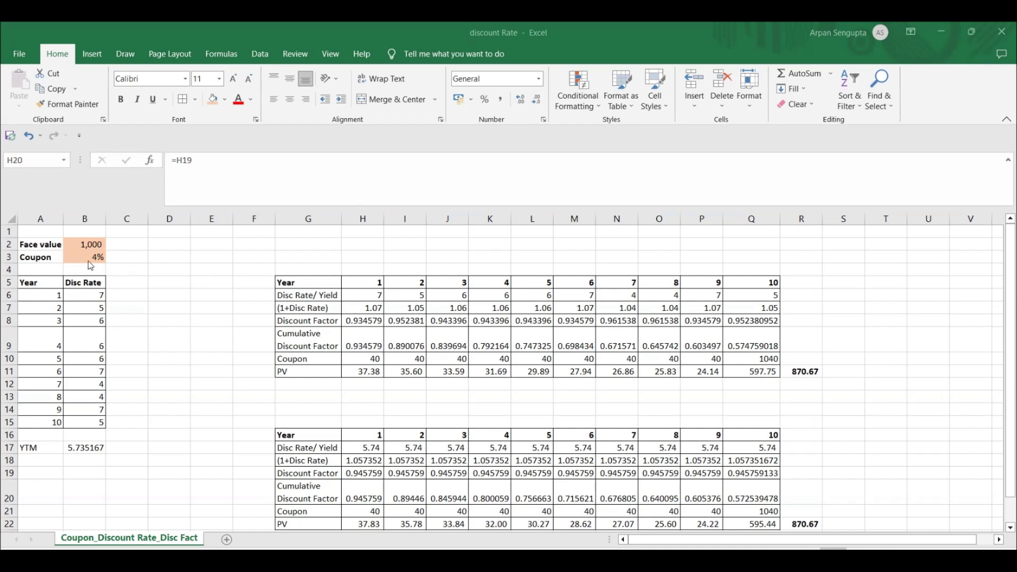
Step: Examine the bond inputs: the face value, the coupon, the yearly discount rates in column B and the YTM row
left_click(94, 242)
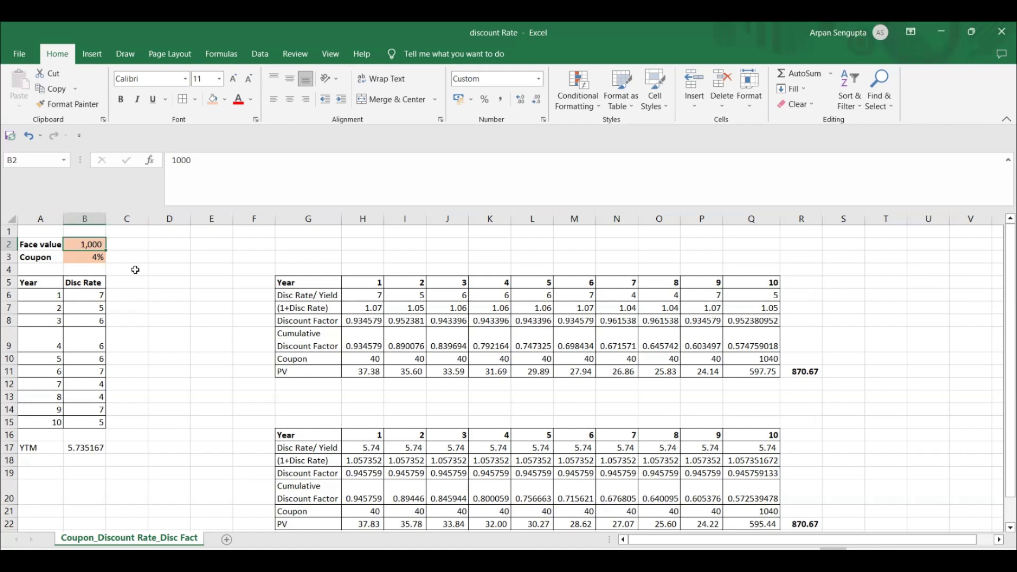
left_click(80, 259)
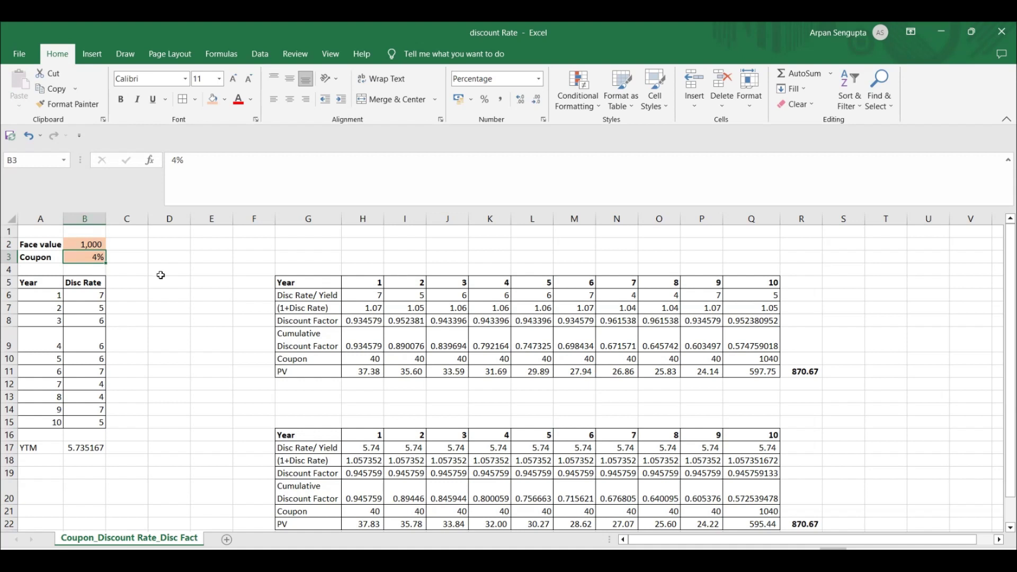
left_click_drag(84, 293, 86, 412)
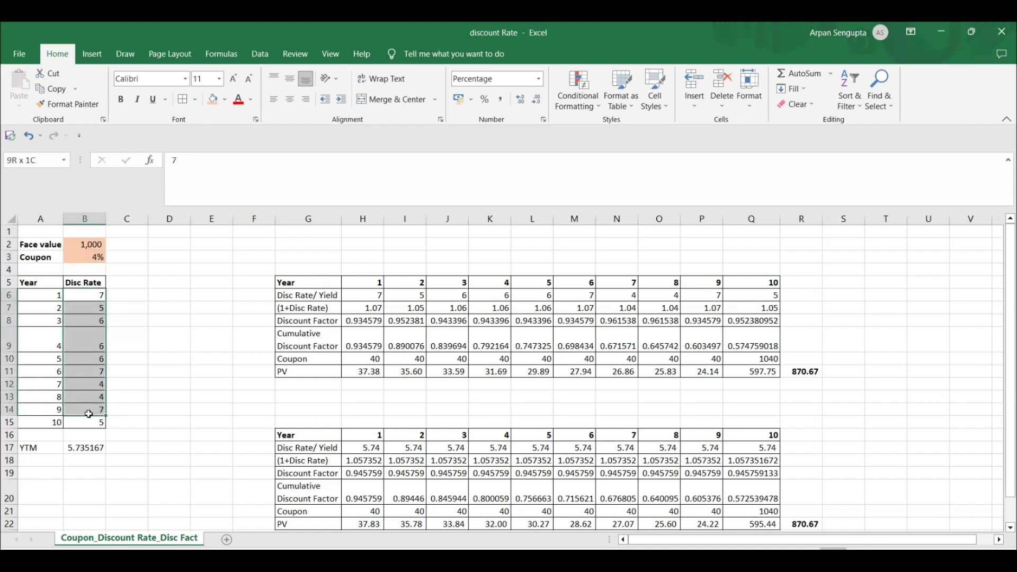
left_click(26, 298)
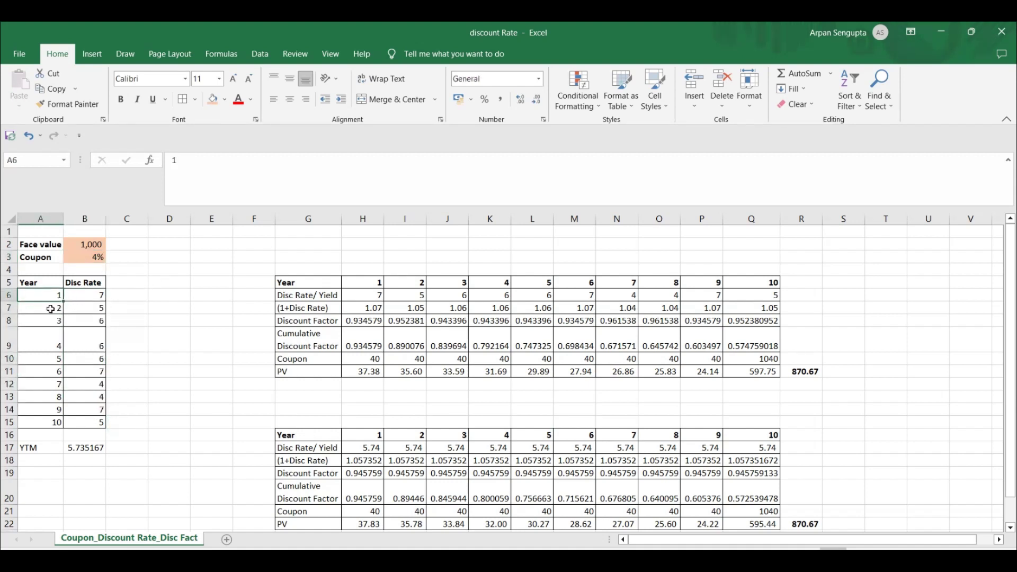
left_click(93, 295)
left_click(89, 310)
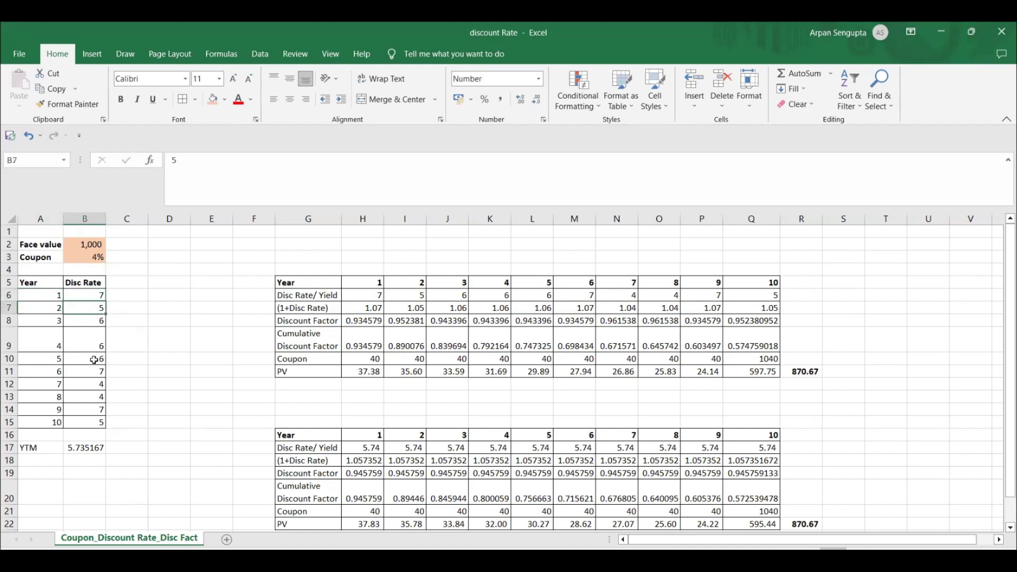
left_click(93, 321)
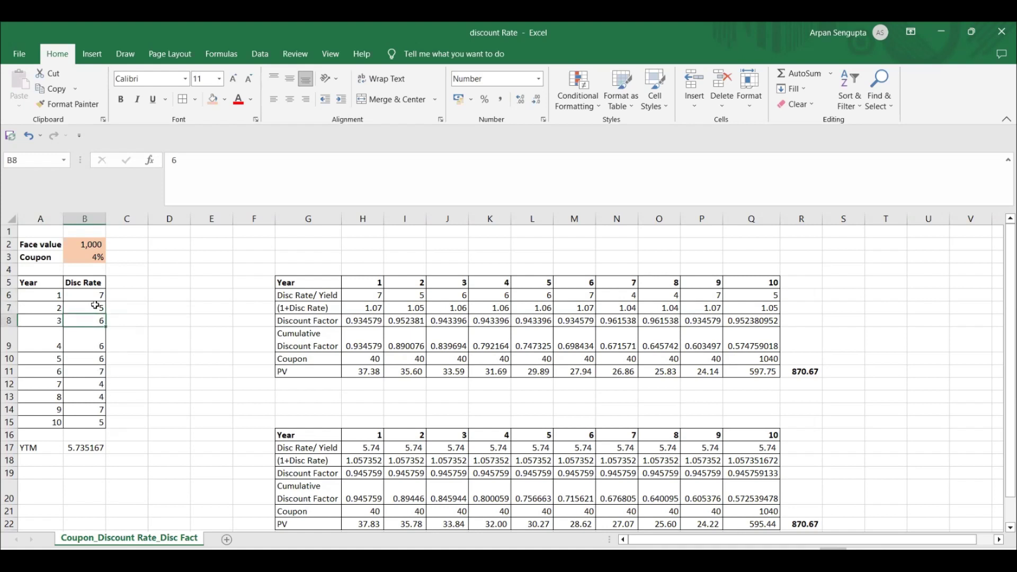
left_click_drag(24, 449, 91, 448)
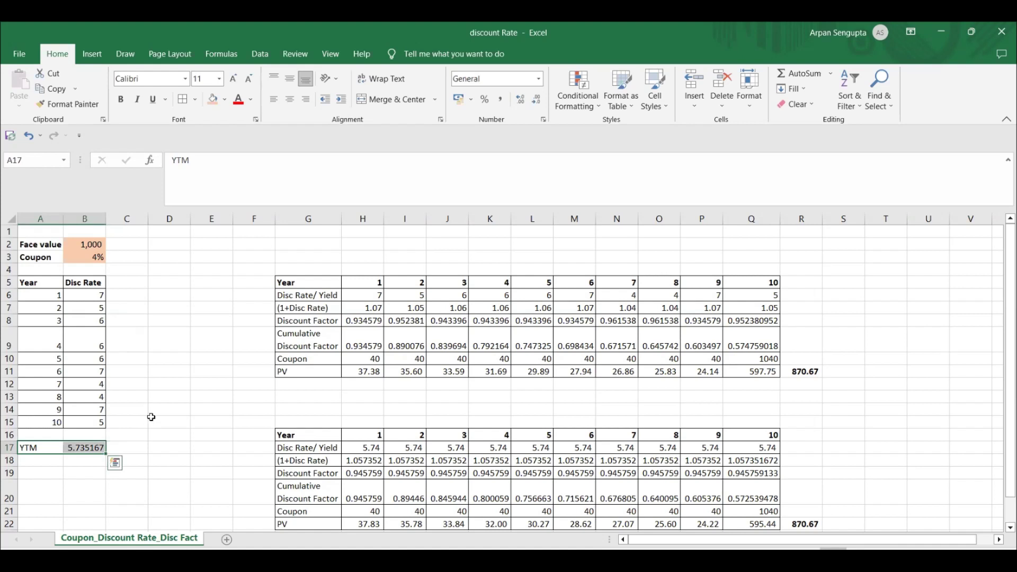
left_click(164, 415)
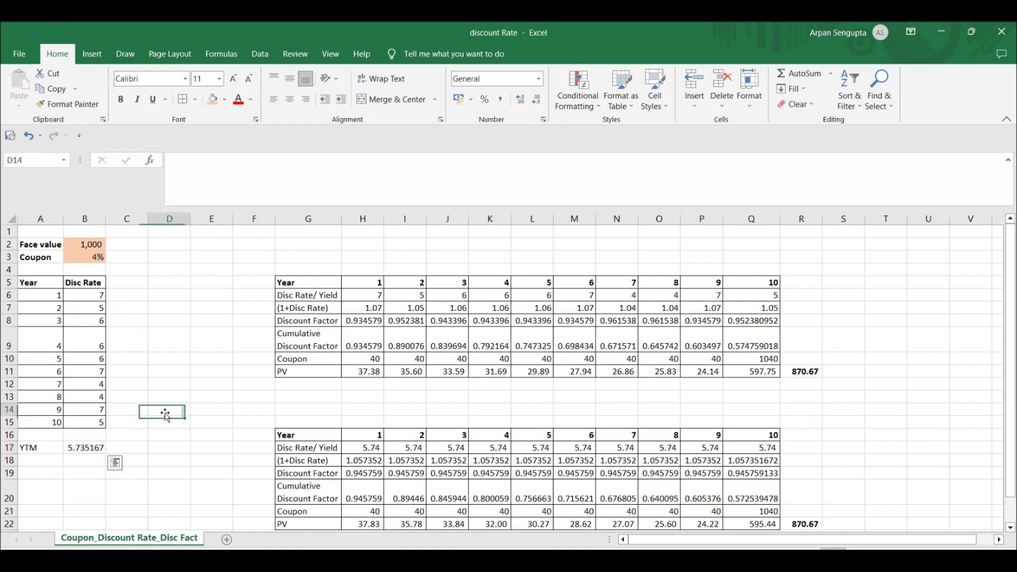
left_click(89, 296)
left_click(87, 318)
left_click(87, 358)
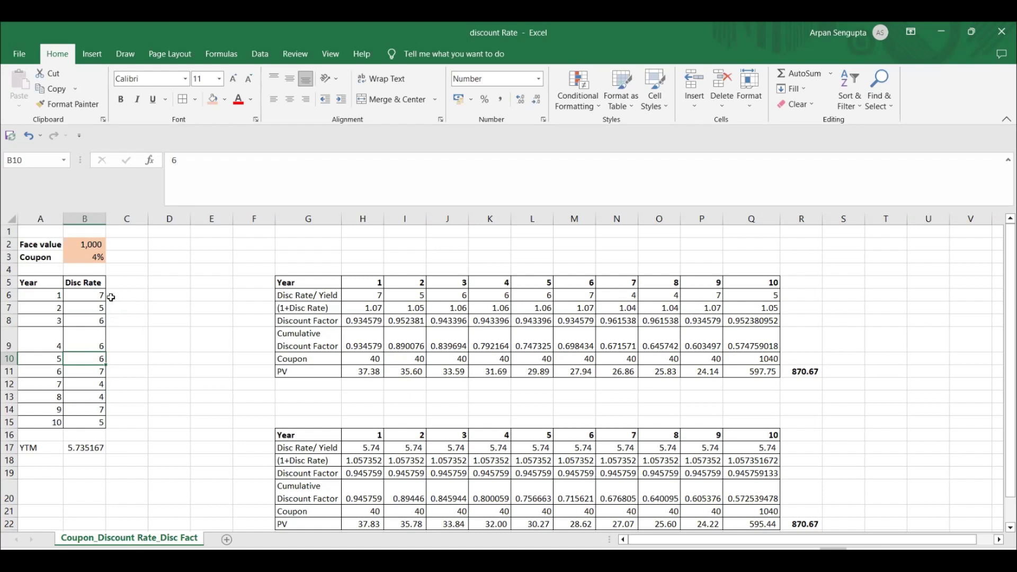
Step: Enter 1000 in G2 and 6% in G3 as a one-year discounting example above the upper table
left_click(321, 243)
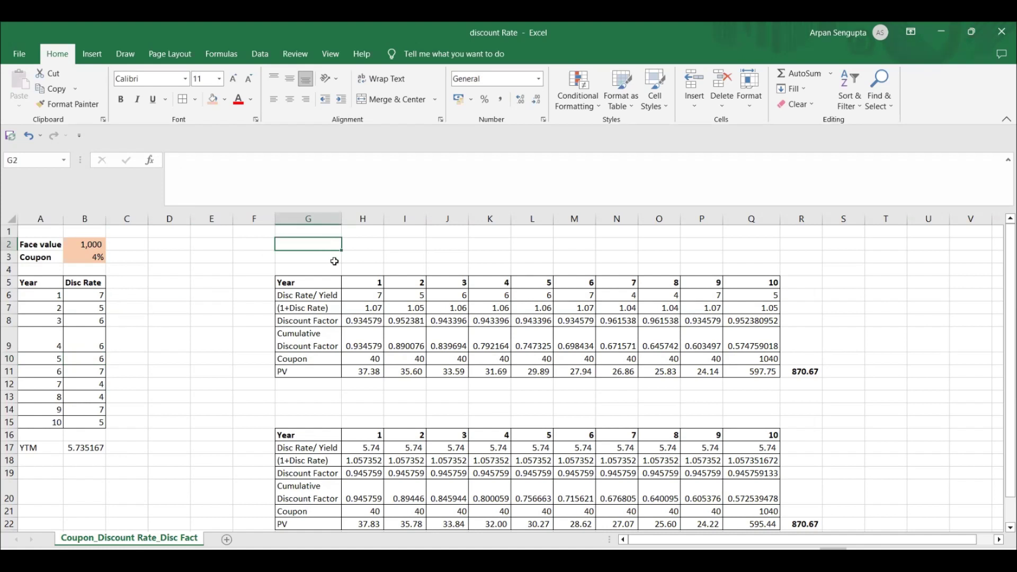
type("1")
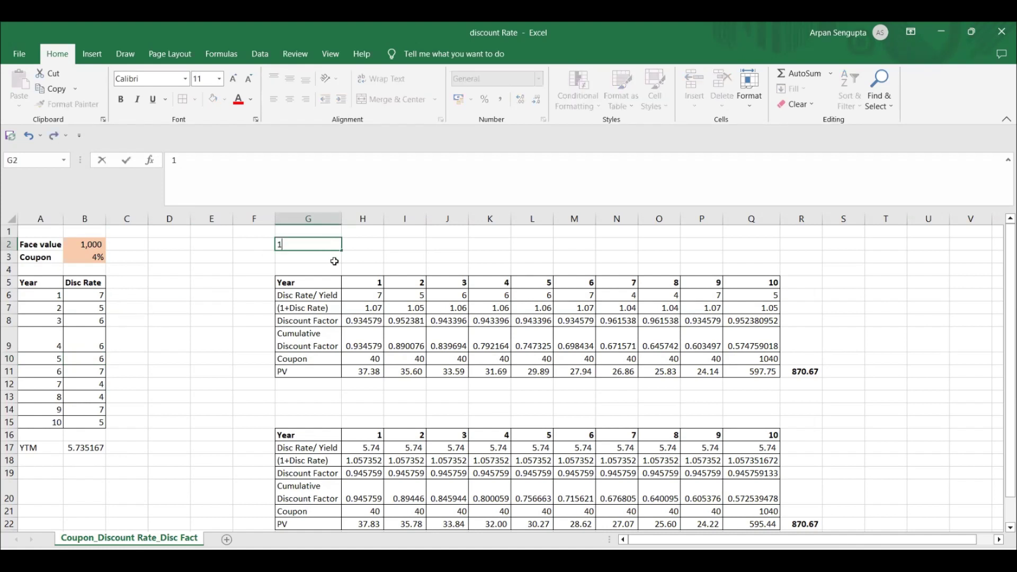
type("000")
key("ctrl+Return")
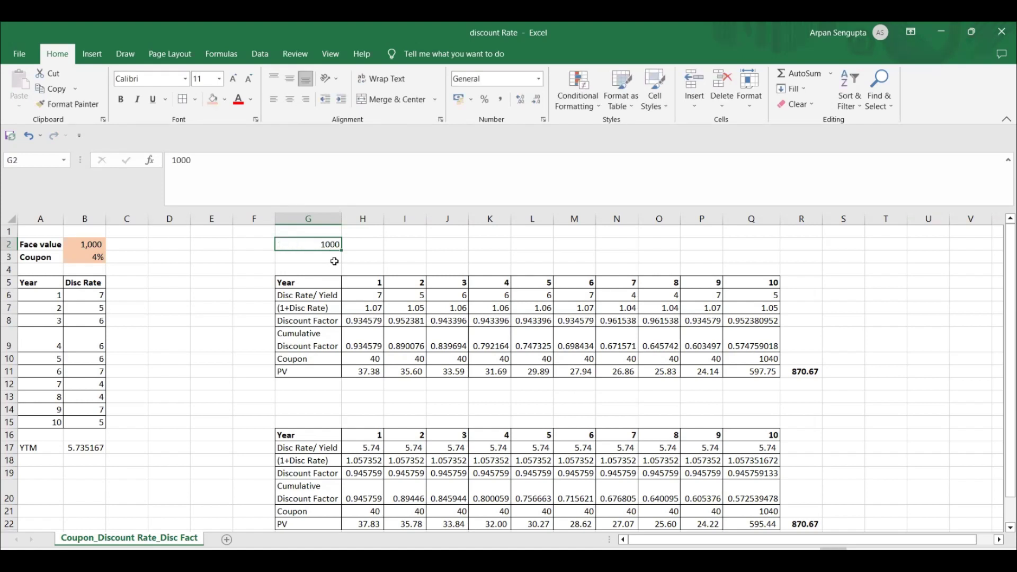
key("Down")
key("Left")
left_click(335, 263)
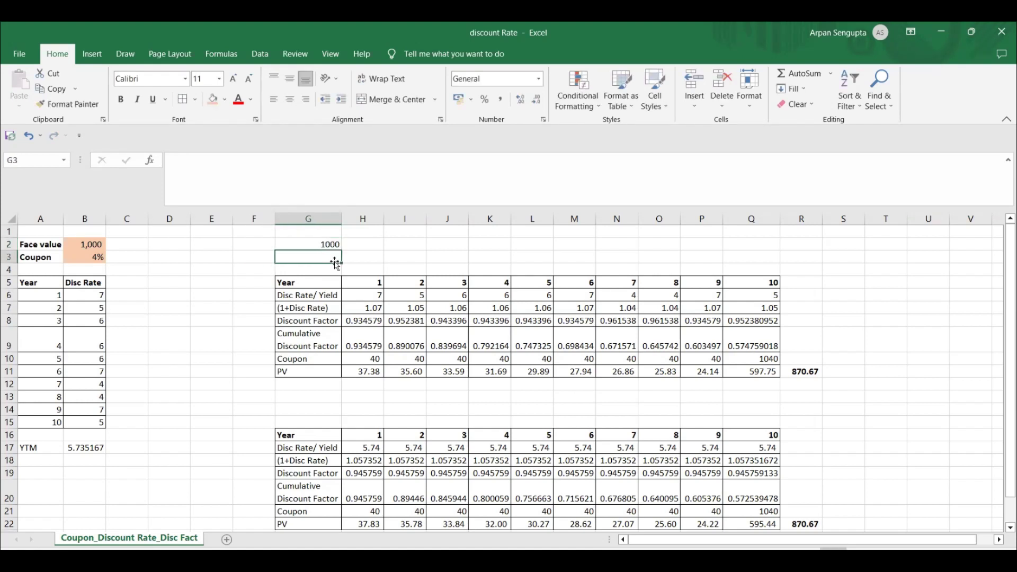
type("6")
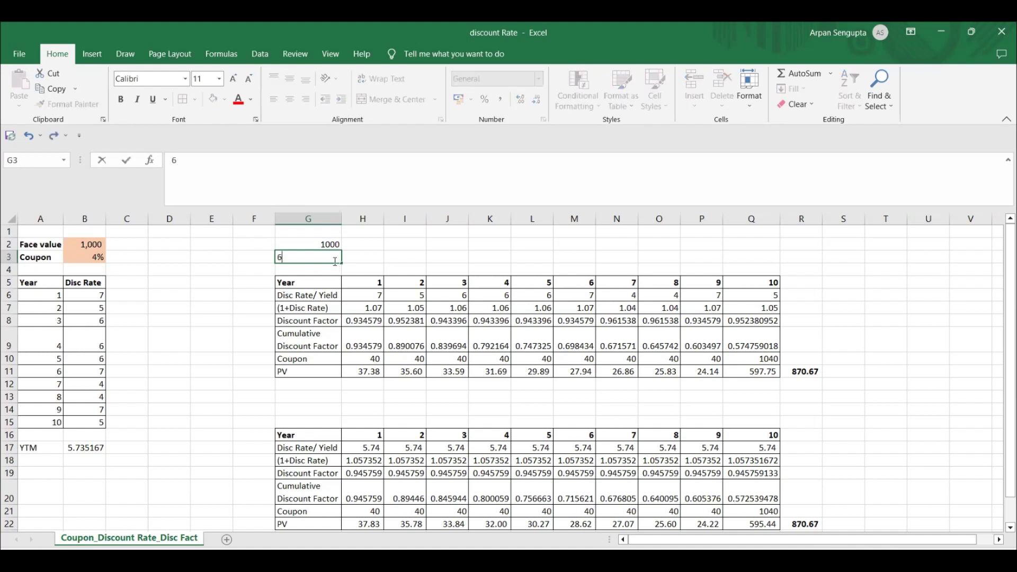
type("%")
key("ctrl+Return")
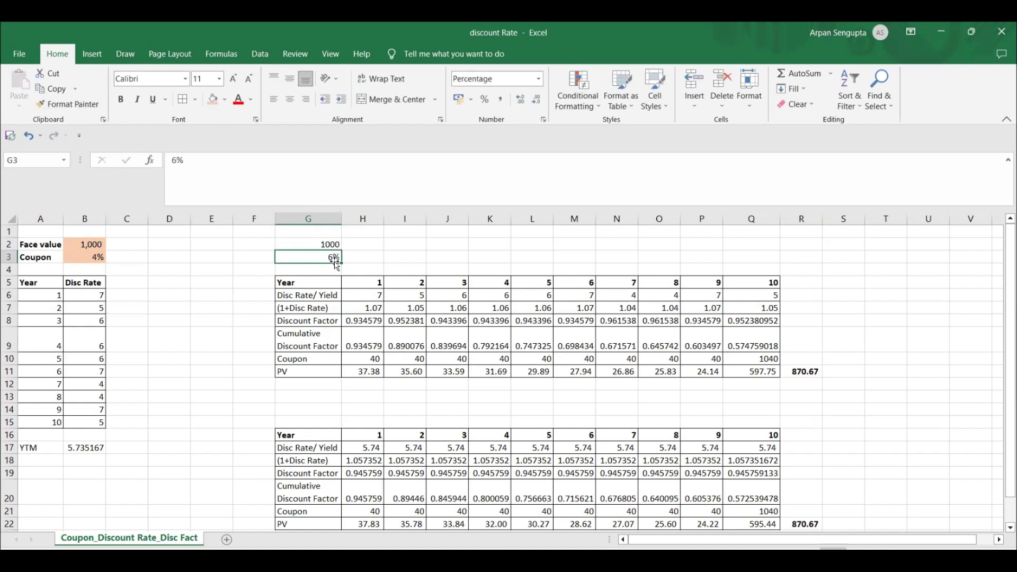
Step: Calculate the discounted value of the example amount in F2 with the formula =G2/(1+G3)
key("Up")
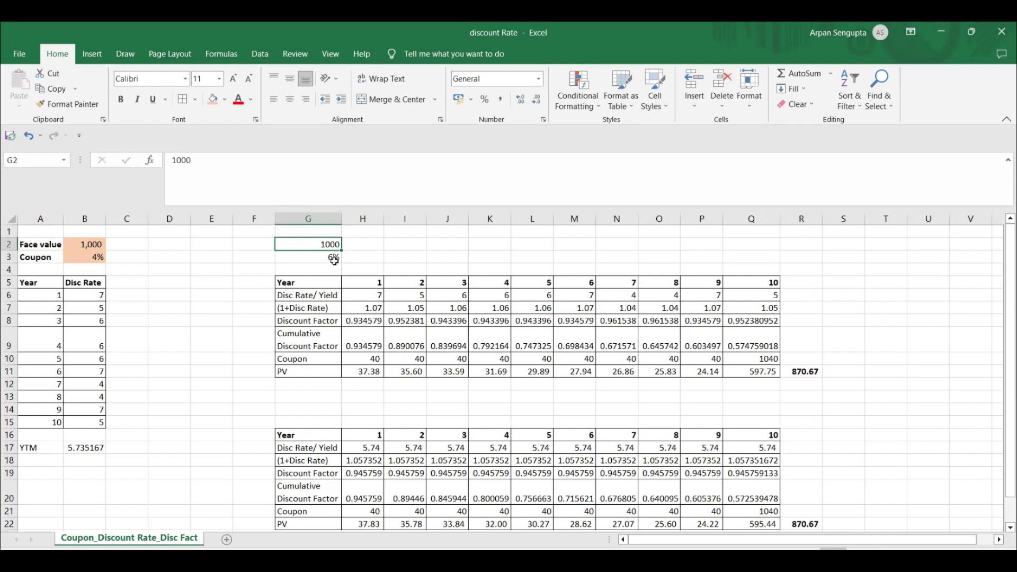
key("Left")
key("Left")
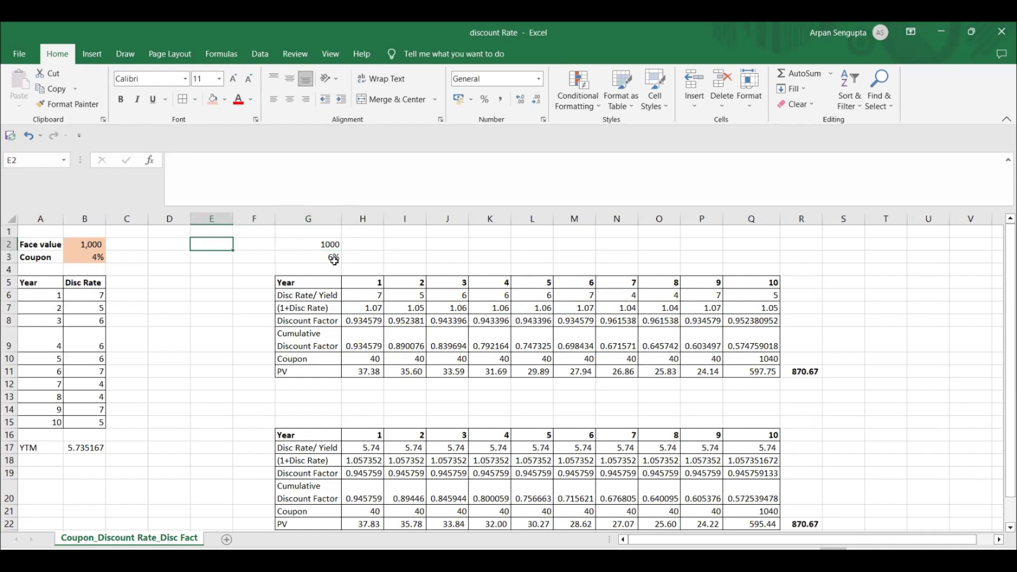
key("Right")
type("=")
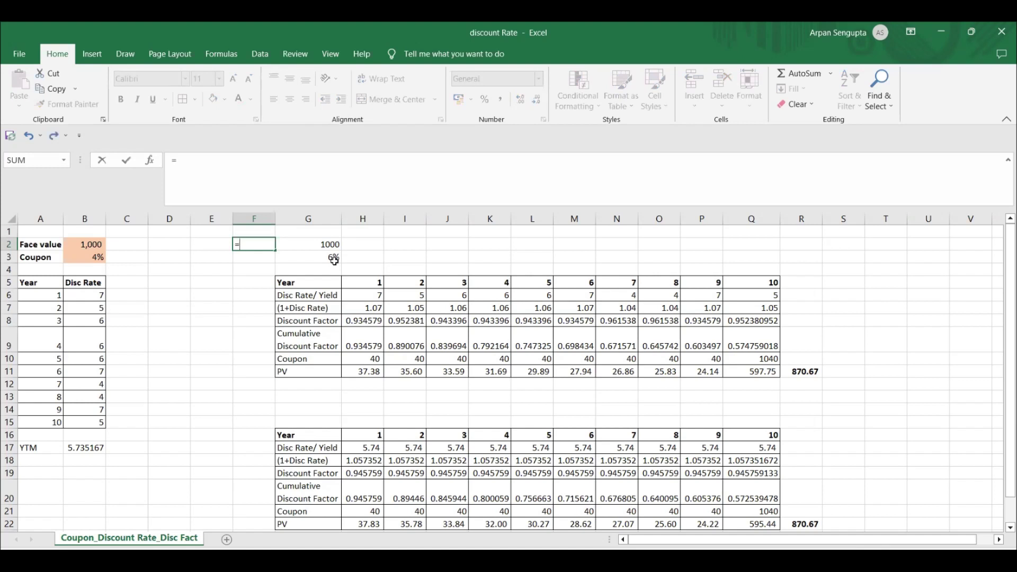
key("Right")
type("/(")
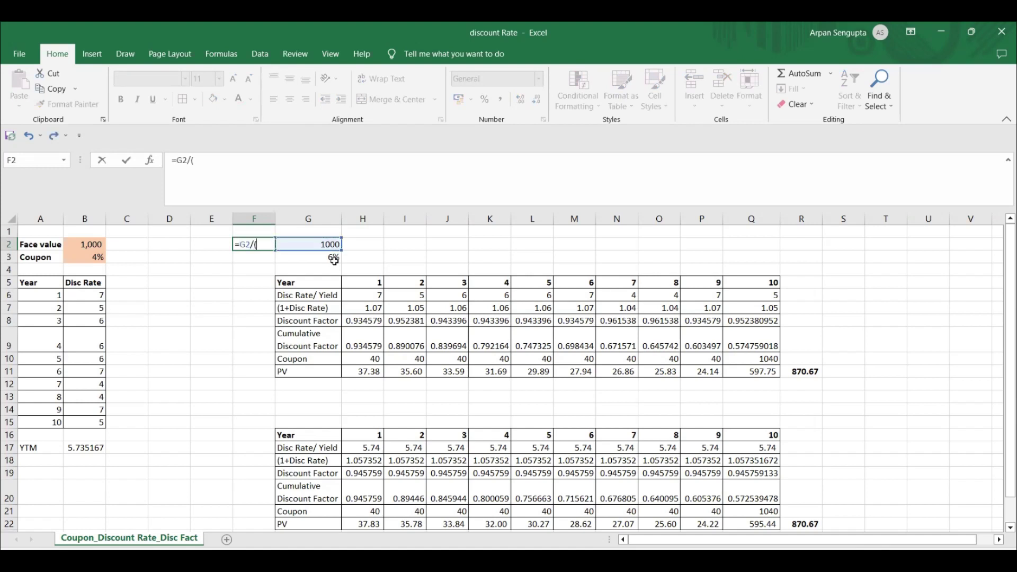
type("1+")
left_click(335, 259)
type(")")
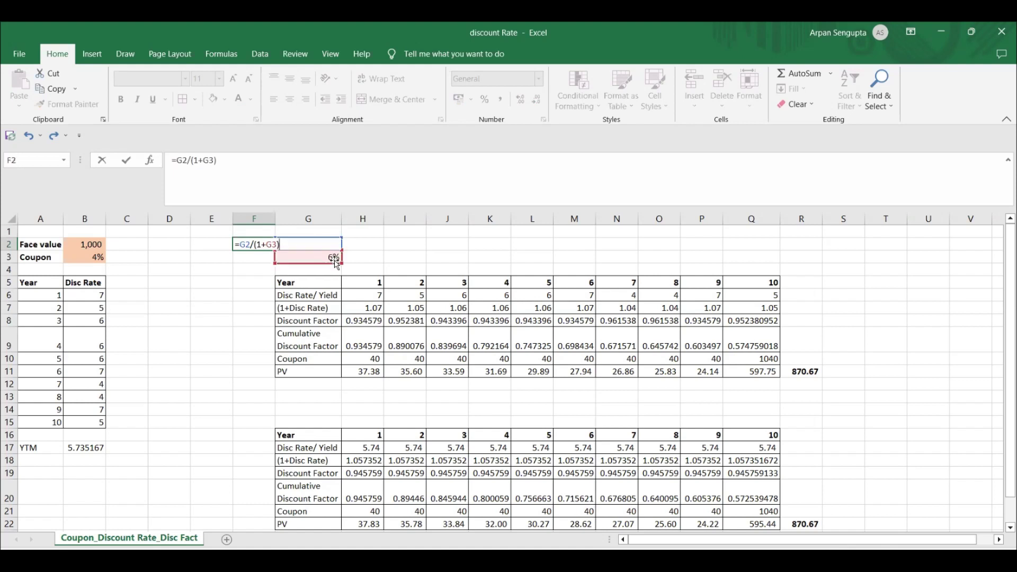
key("ctrl+Return")
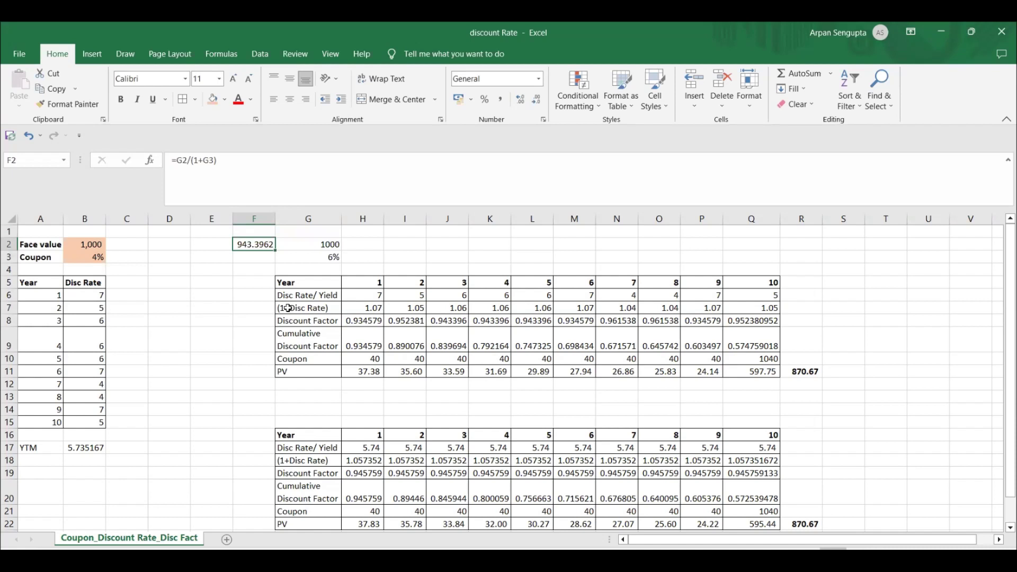
Step: Review the discounting example by checking the amount in G2, the rate in G3 and the formula in F2
left_click(314, 261)
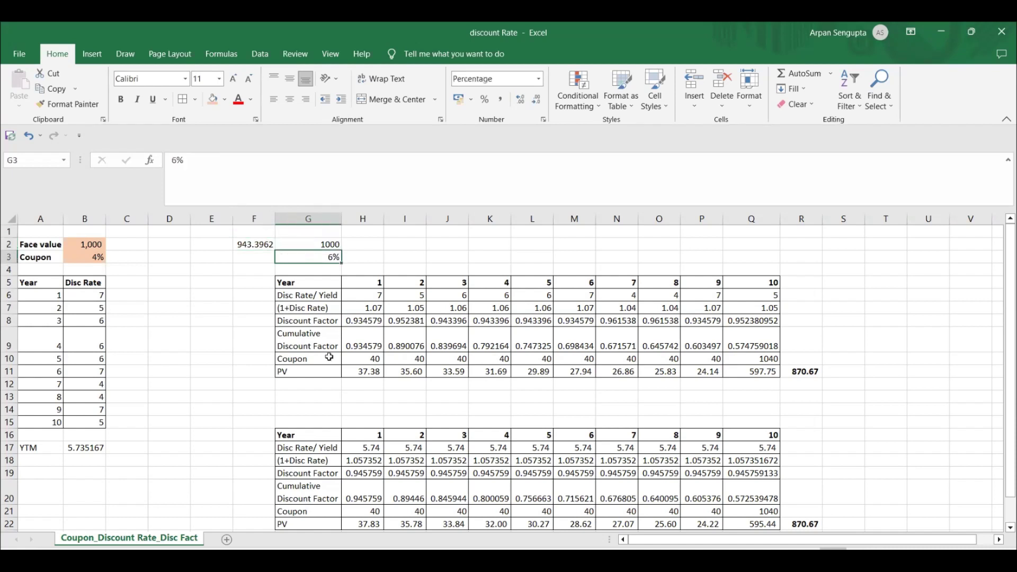
left_click(326, 246)
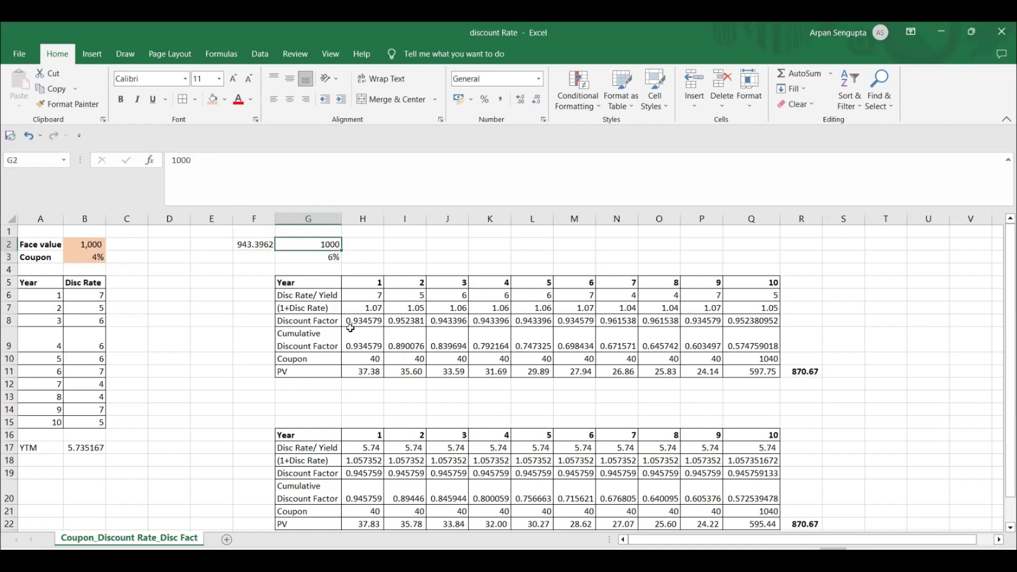
left_click(322, 258)
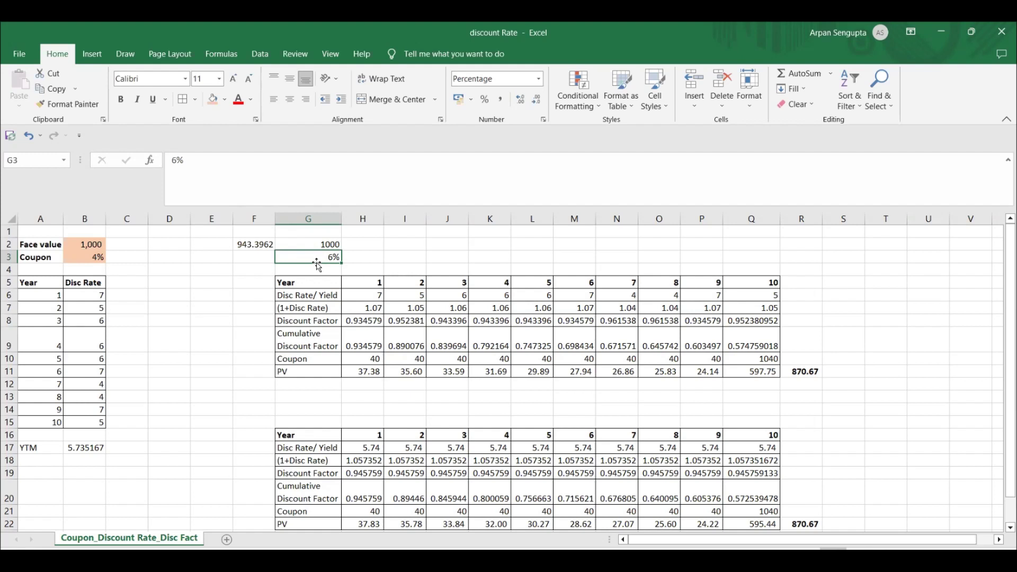
left_click(327, 244)
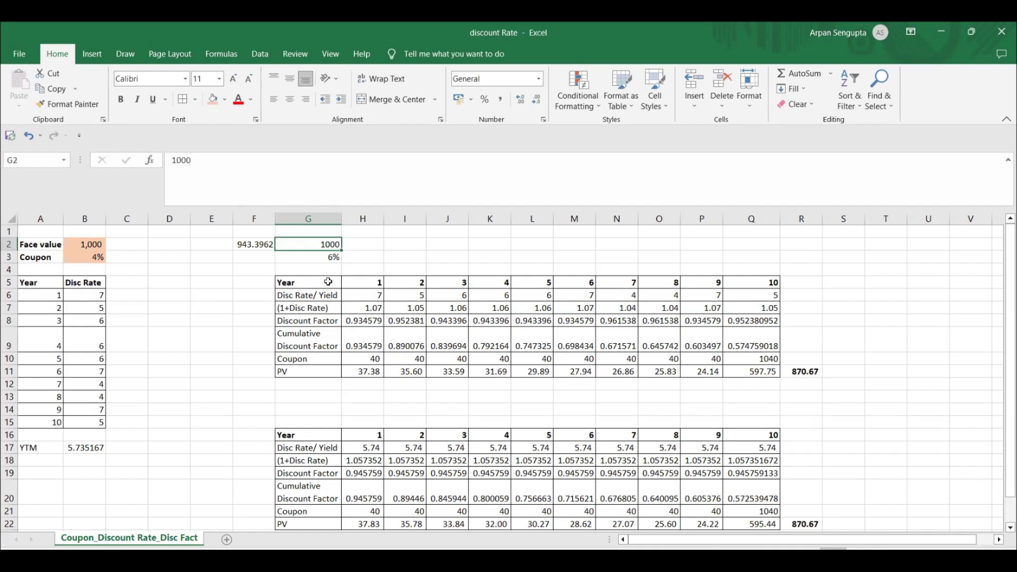
left_click(261, 247)
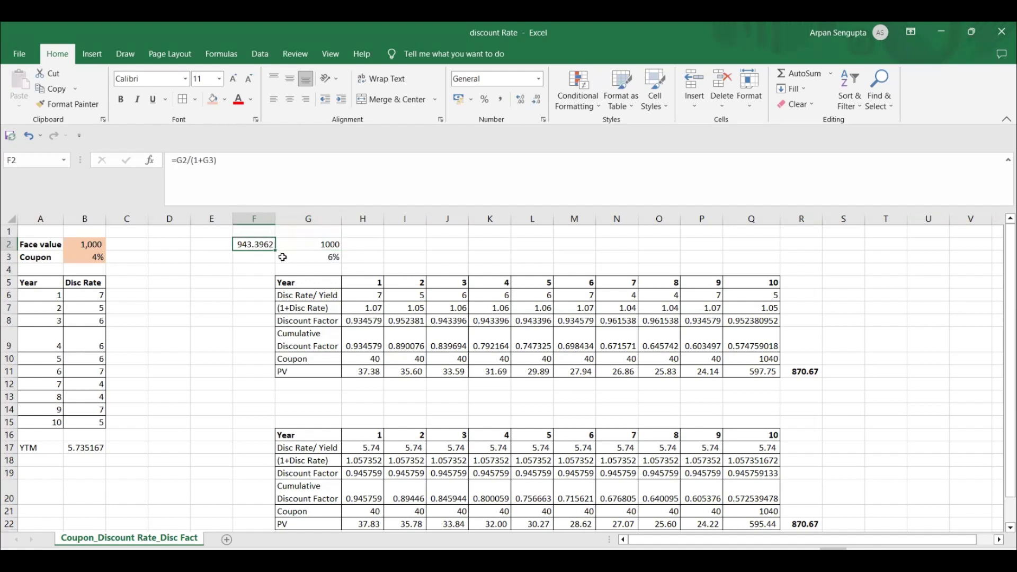
left_click(322, 244)
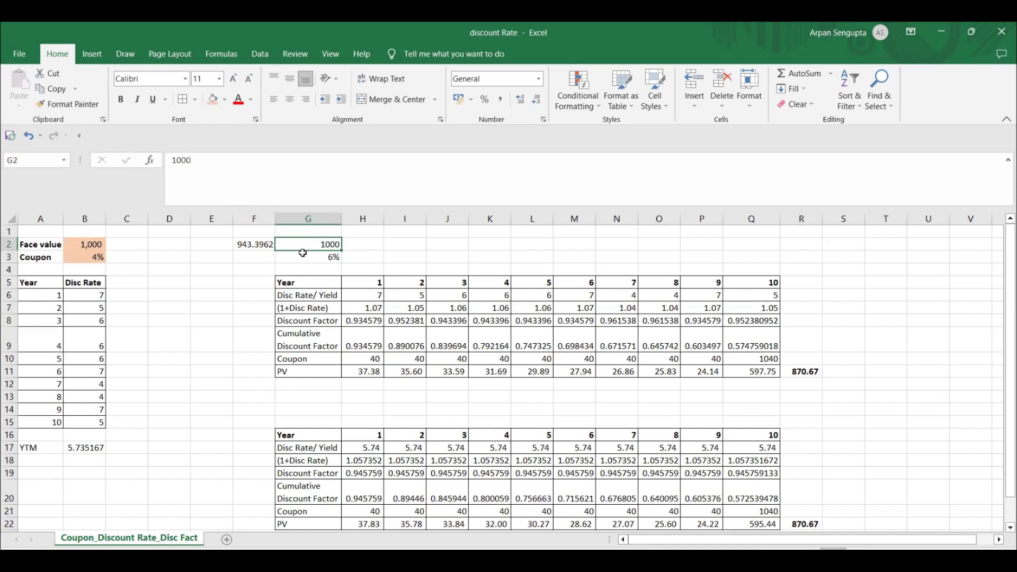
left_click(303, 254)
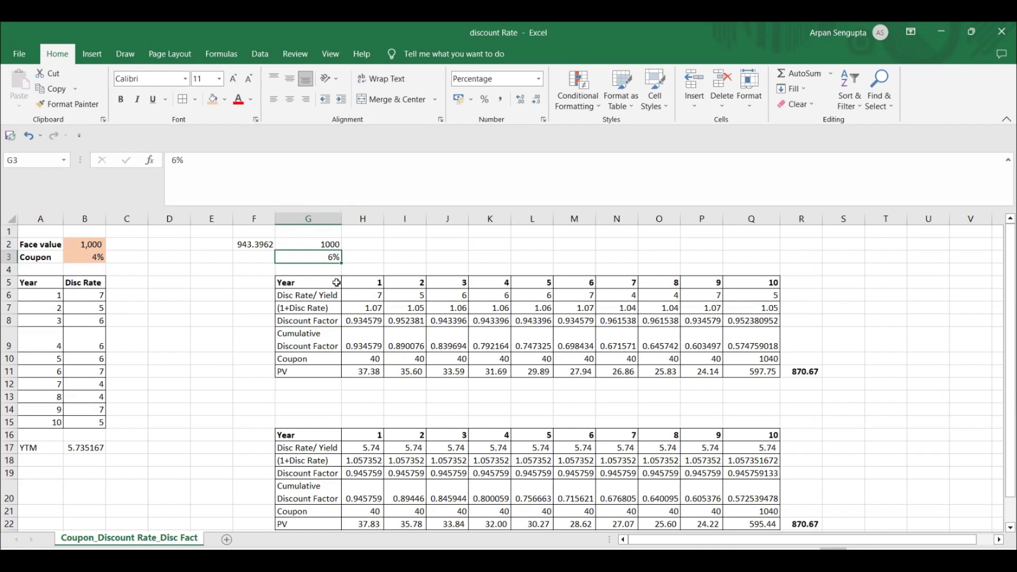
Step: Examine the year and discount rate rows of the upper table and the (1+Disc Rate) formulas in H7 and I7
left_click(337, 283)
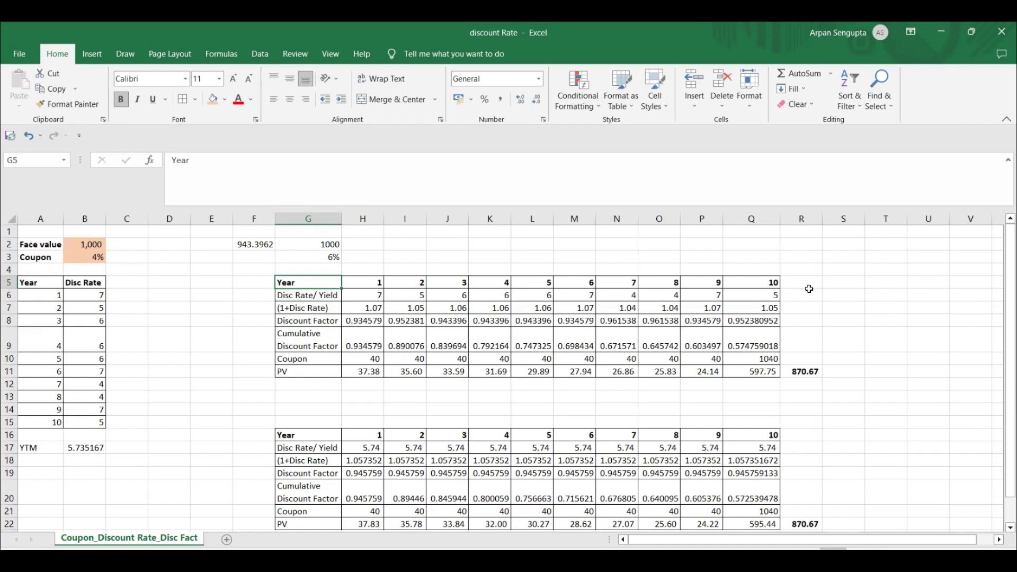
left_click(778, 286)
left_click(377, 297)
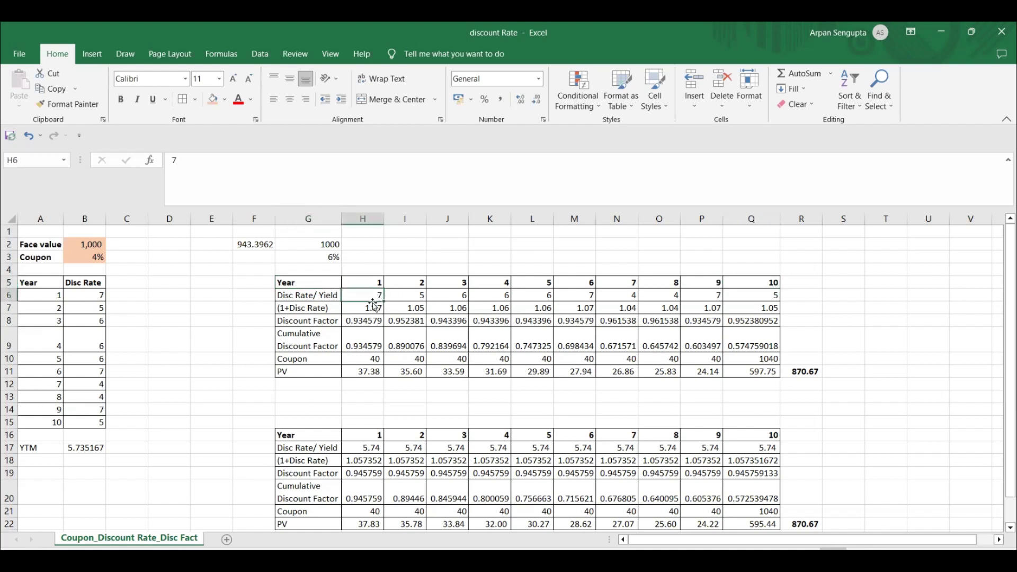
left_click(281, 312)
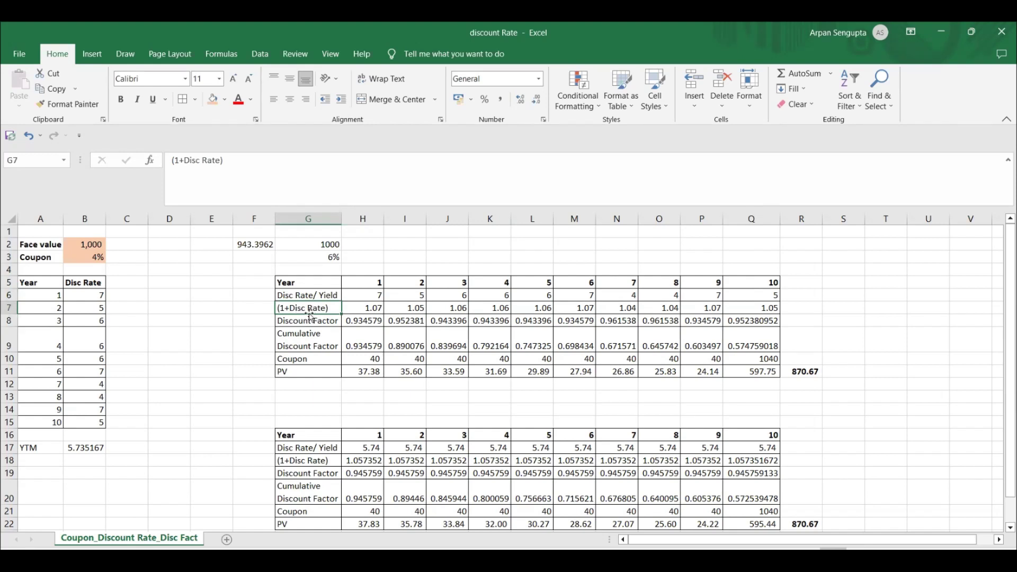
left_click(370, 316)
left_click(361, 297)
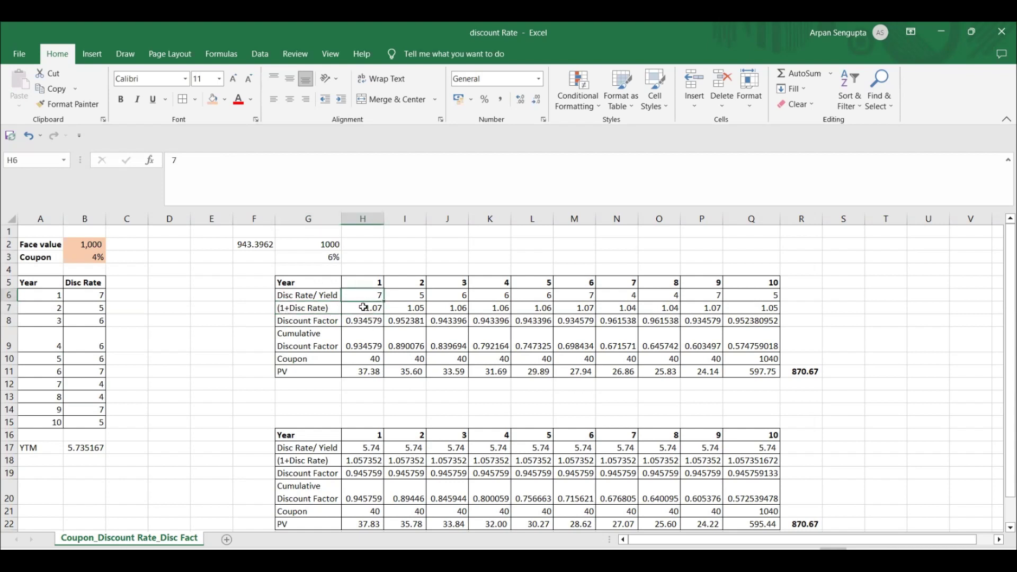
left_click(365, 314)
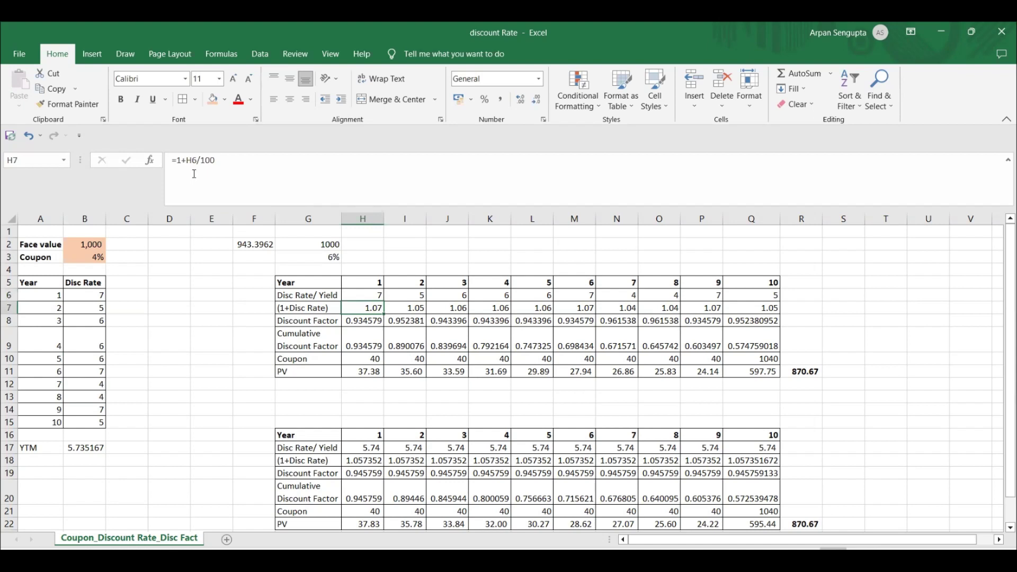
left_click(372, 293)
left_click(372, 309)
left_click(398, 309)
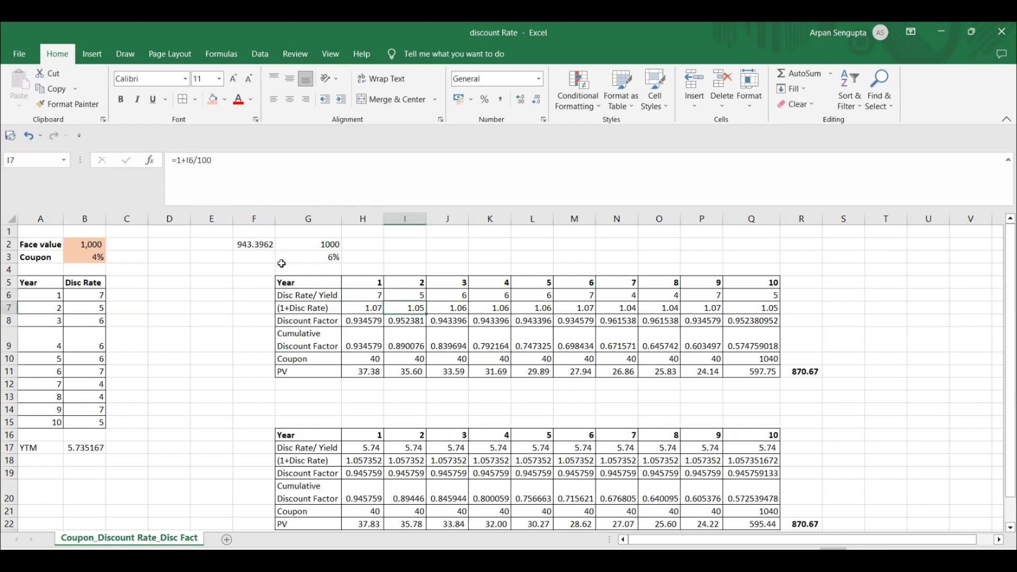
key("F2")
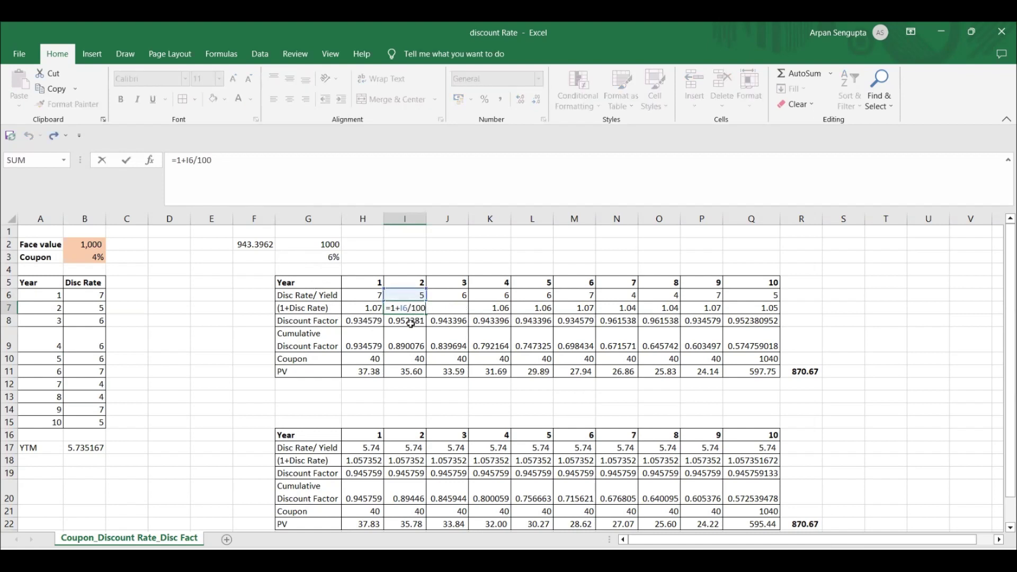
key("ctrl+Return")
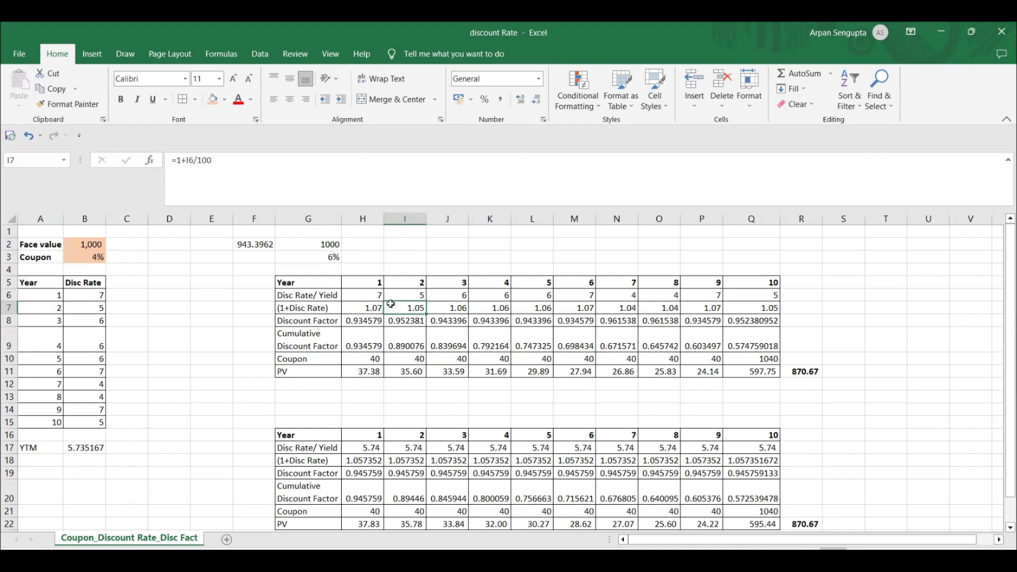
Step: Compare the discount rates for years 1 to 5 with the (1+Disc Rate) values across the upper table's years
left_click_drag(371, 295, 546, 293)
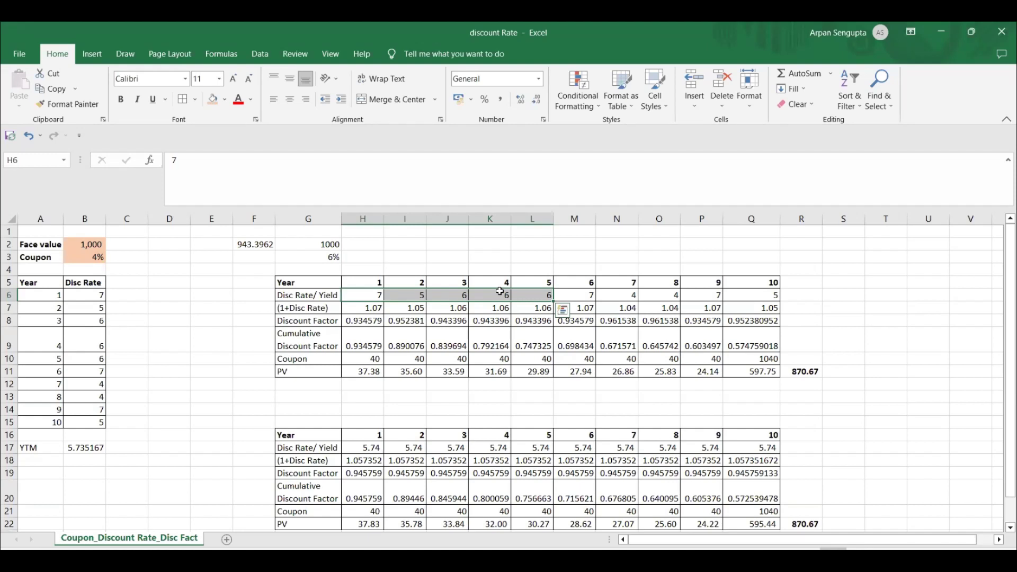
left_click(506, 297)
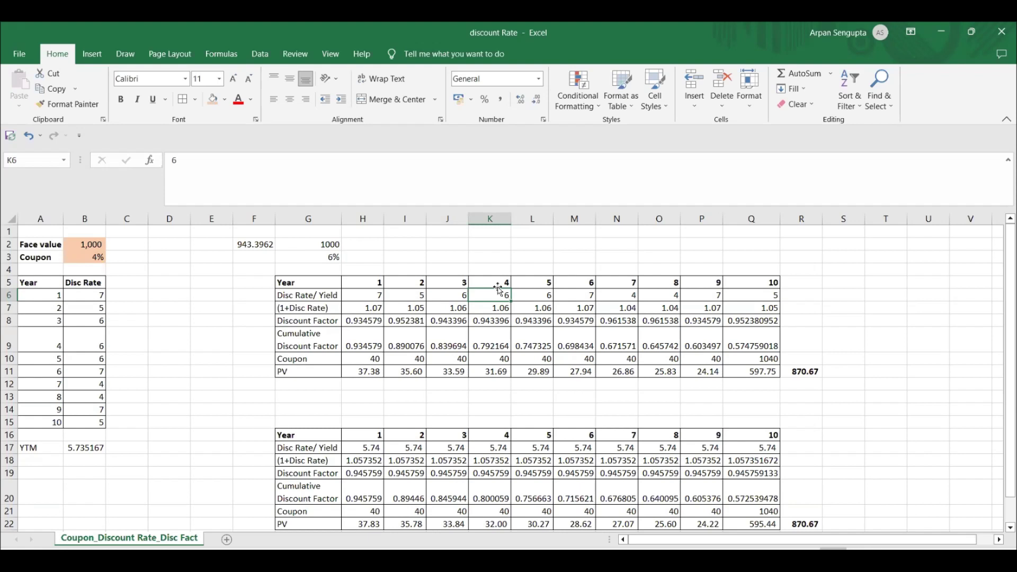
left_click(357, 312)
left_click(530, 310)
left_click(579, 310)
left_click(617, 310)
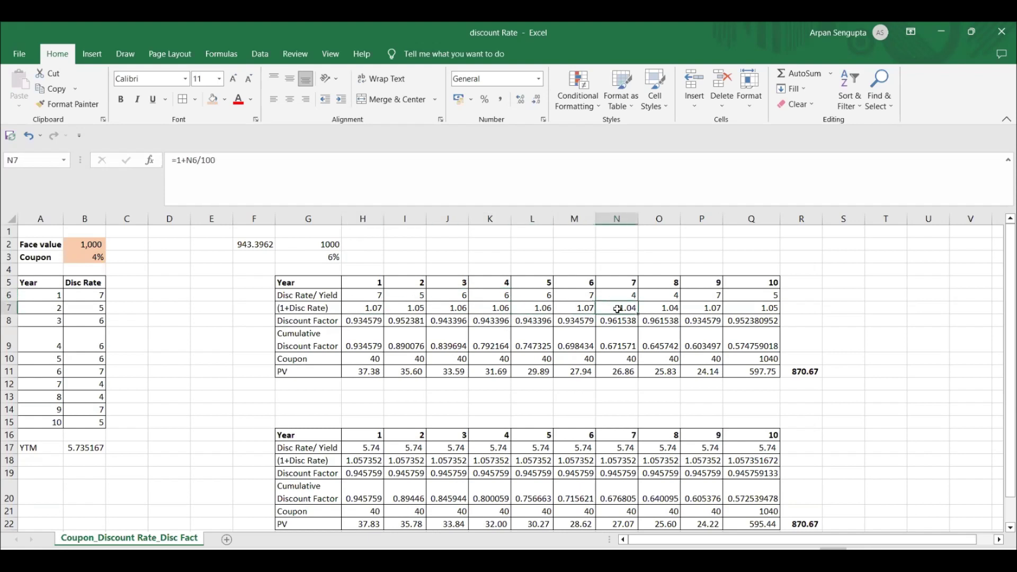
left_click(653, 319)
Step: Examine the Discount Factor formulas for years 1 to 3 and the (1+Disc Rate) cells they refer to
left_click(320, 325)
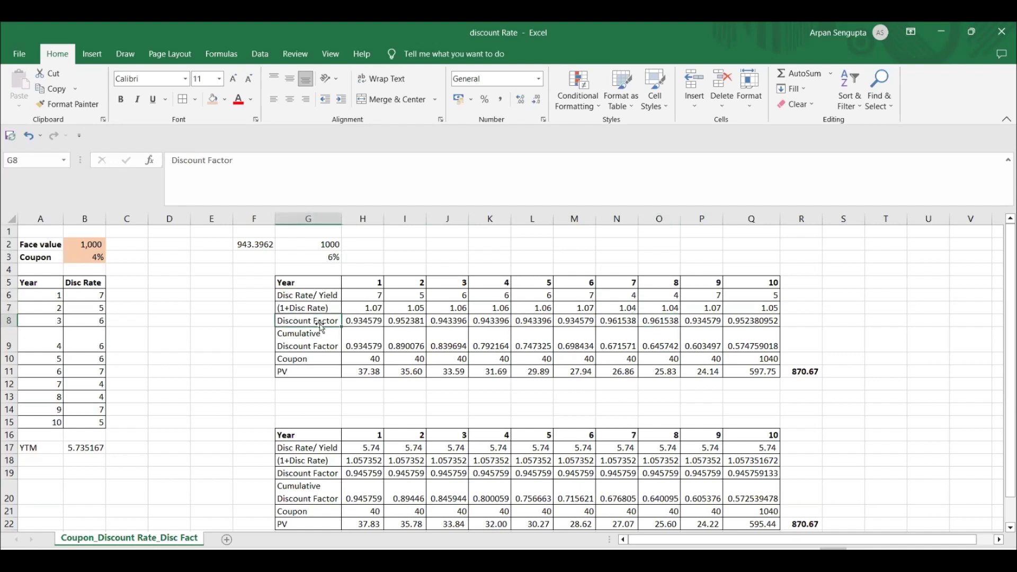
left_click(351, 321)
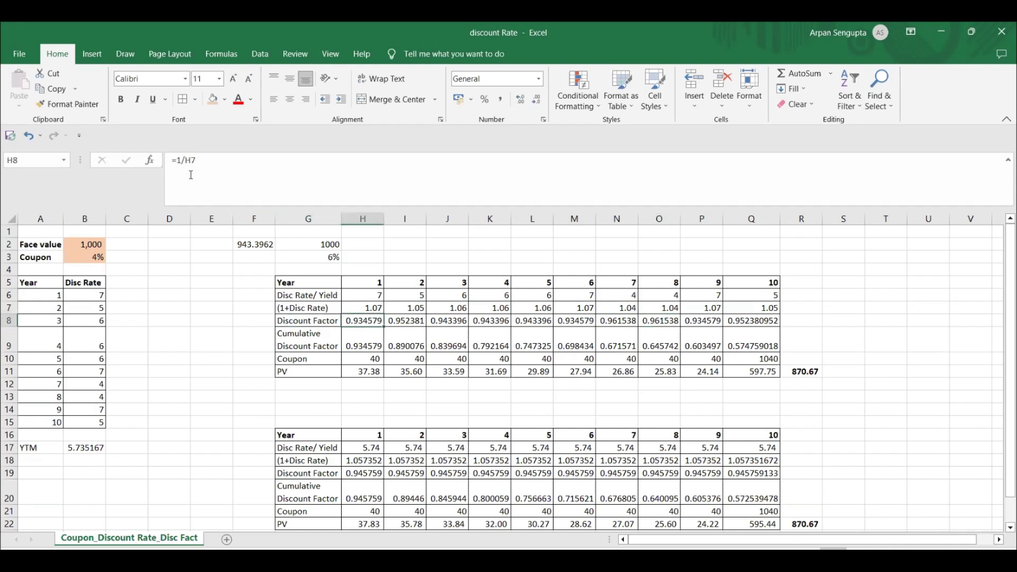
left_click(370, 310)
left_click(370, 321)
left_click(402, 319)
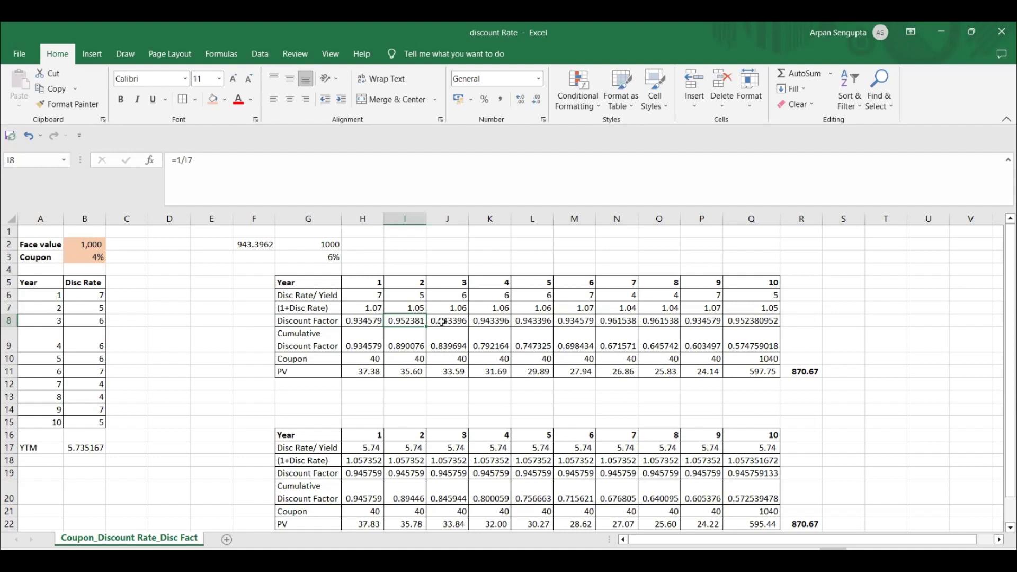
left_click(445, 321)
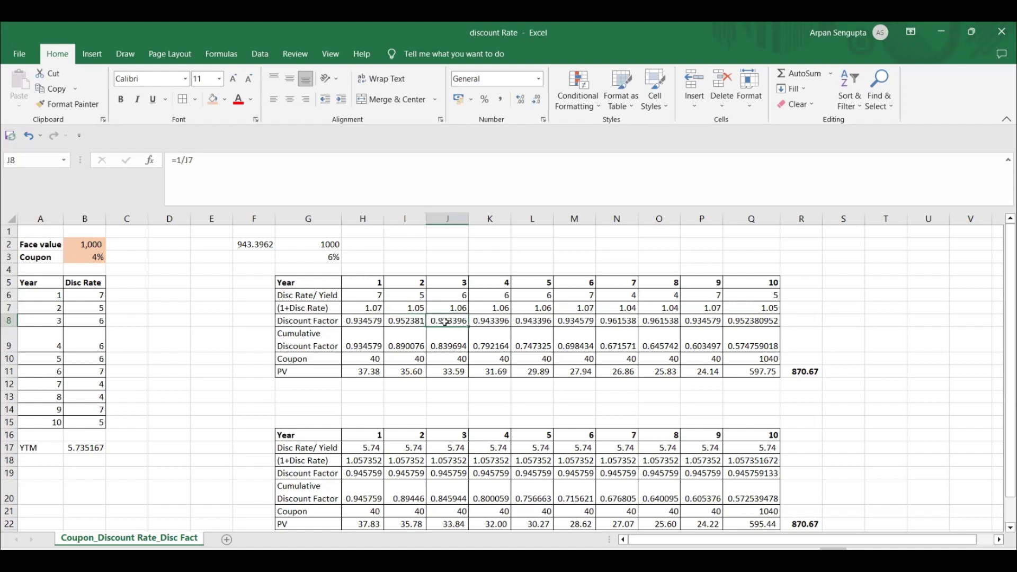
double_click(445, 321)
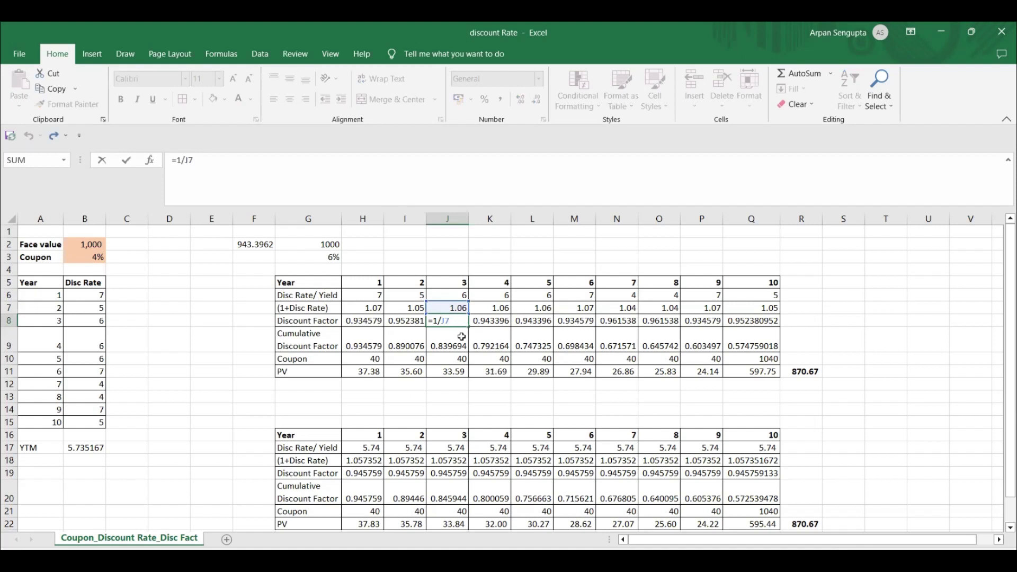
key("Escape")
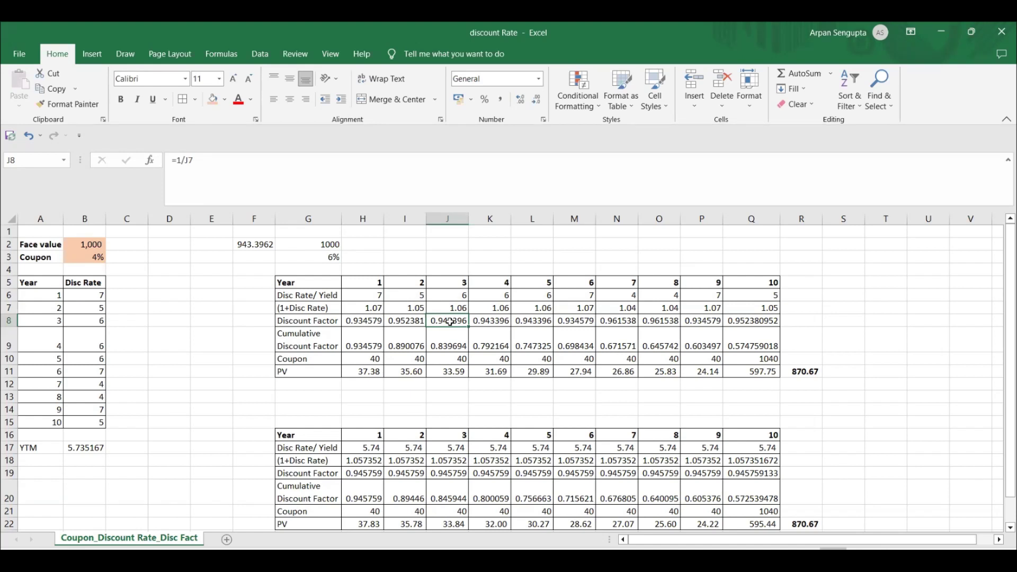
left_click(372, 310)
left_click(418, 312)
left_click(459, 311)
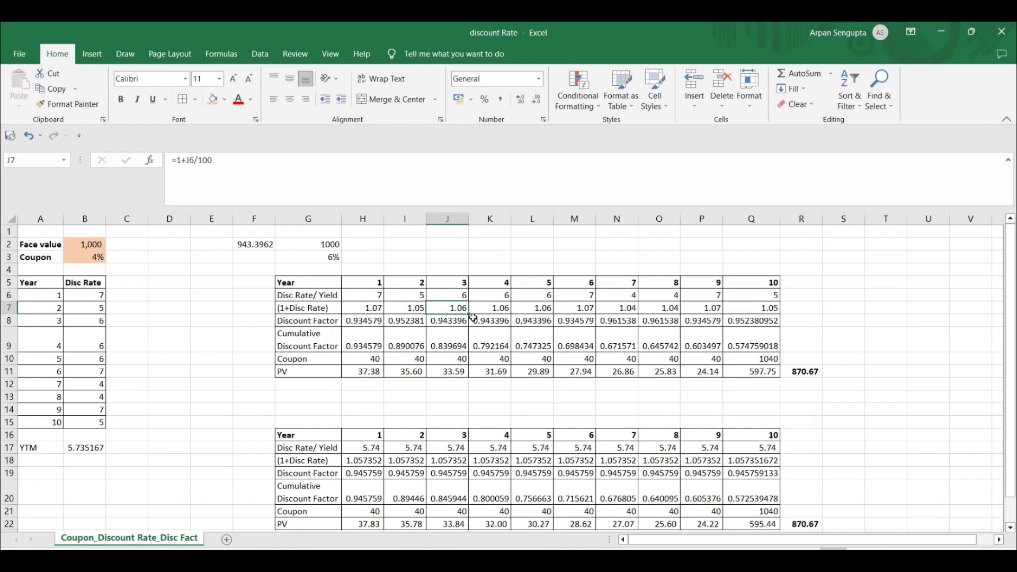
Step: Check the year 1 Cumulative Discount Factor in H9 against the discount factor in H8 and the coupon in H10
left_click(328, 333)
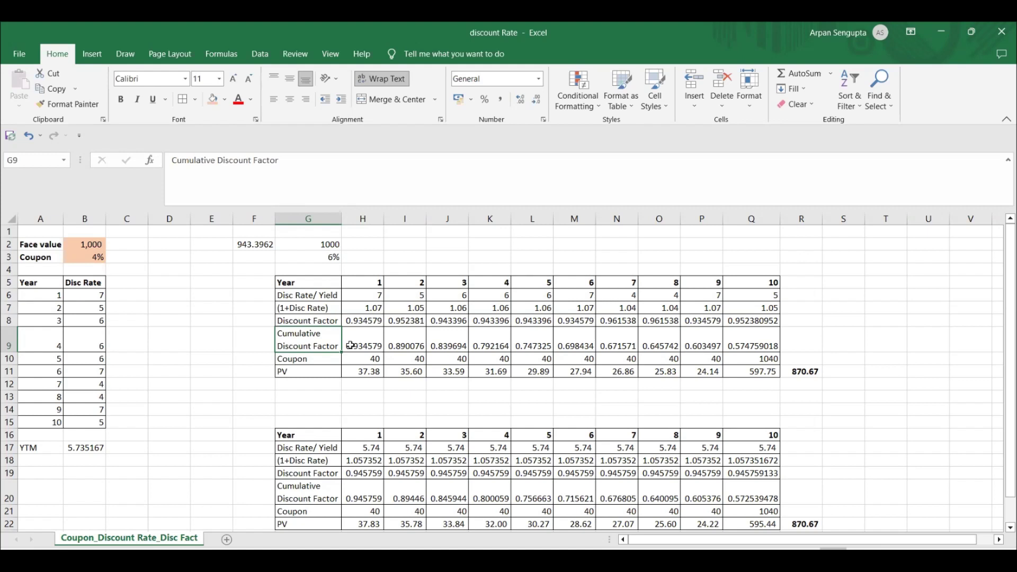
left_click(351, 345)
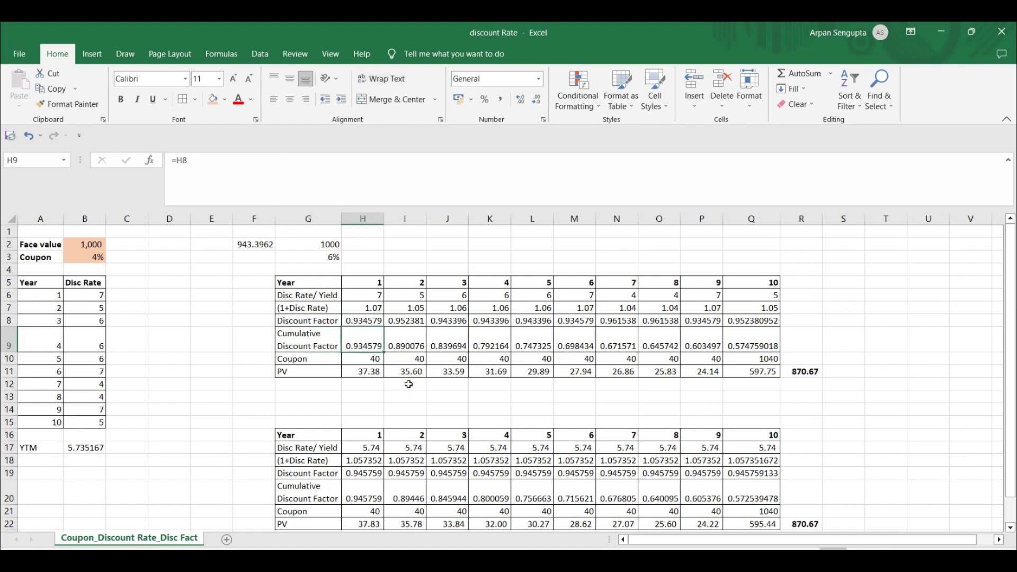
left_click(362, 322)
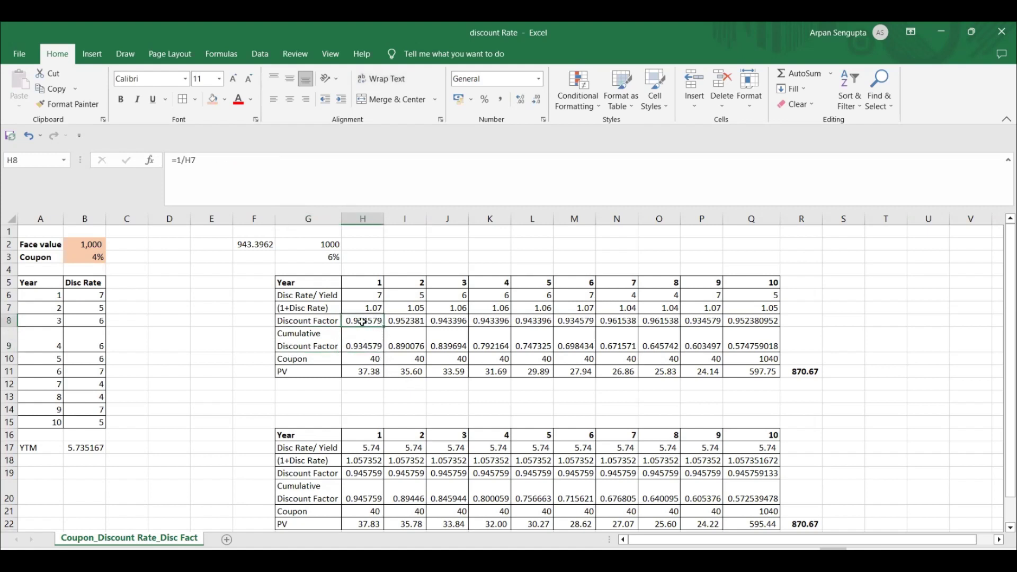
left_click(368, 359)
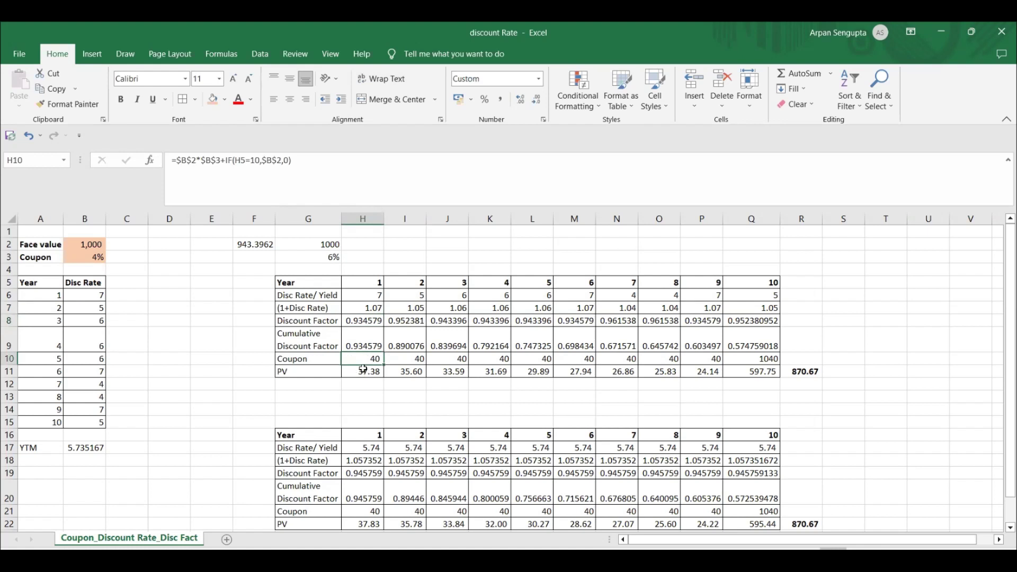
left_click(357, 342)
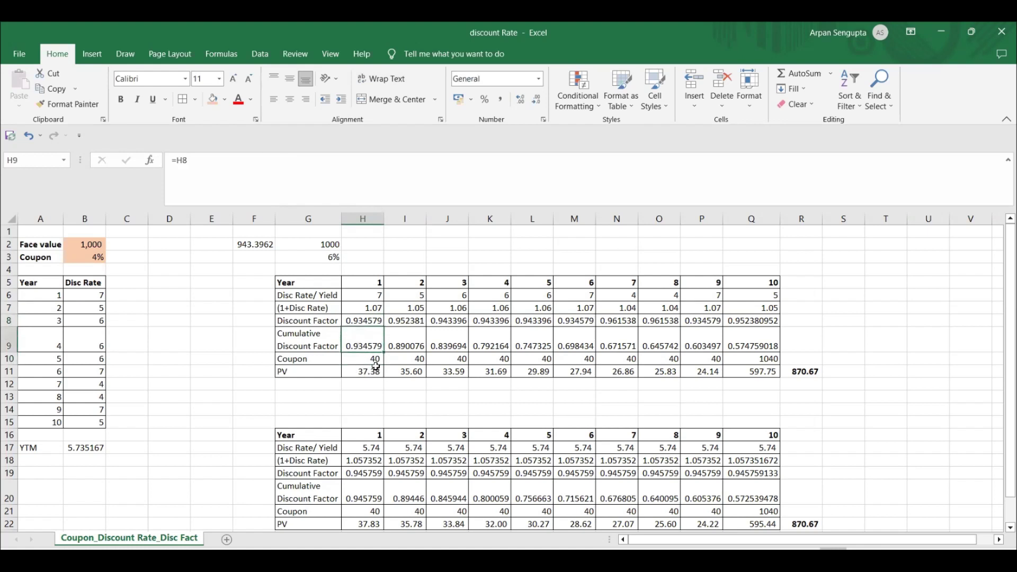
Step: Review the Coupon row formulas for years 1, 2 and 10 together with the face value in B2
left_click(377, 365)
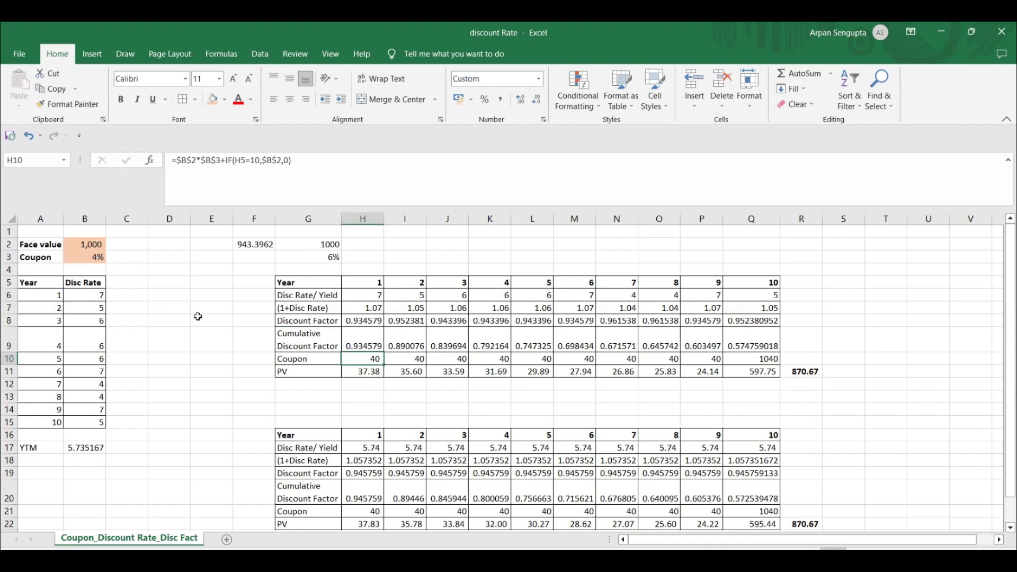
left_click(405, 365)
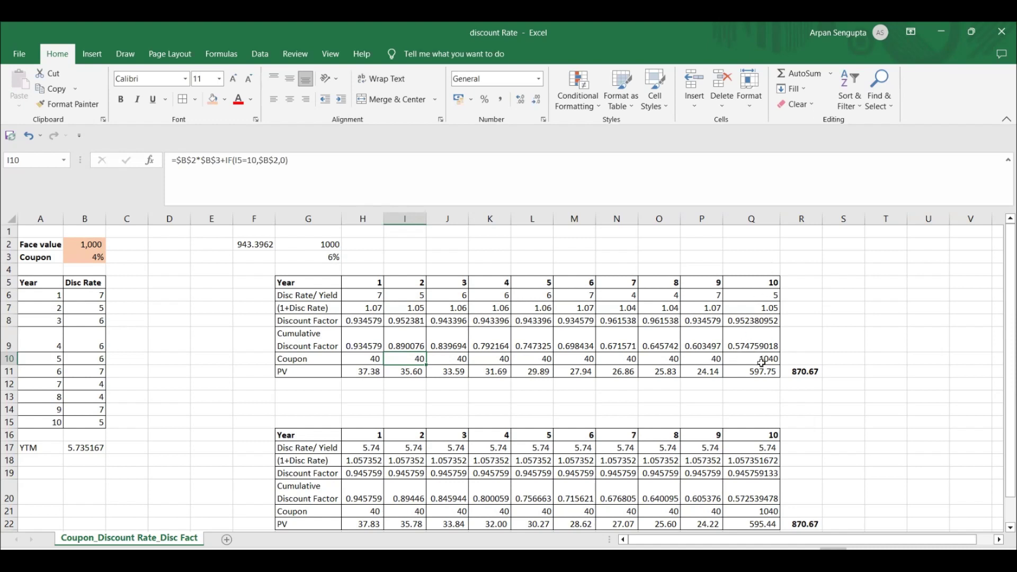
left_click(91, 247)
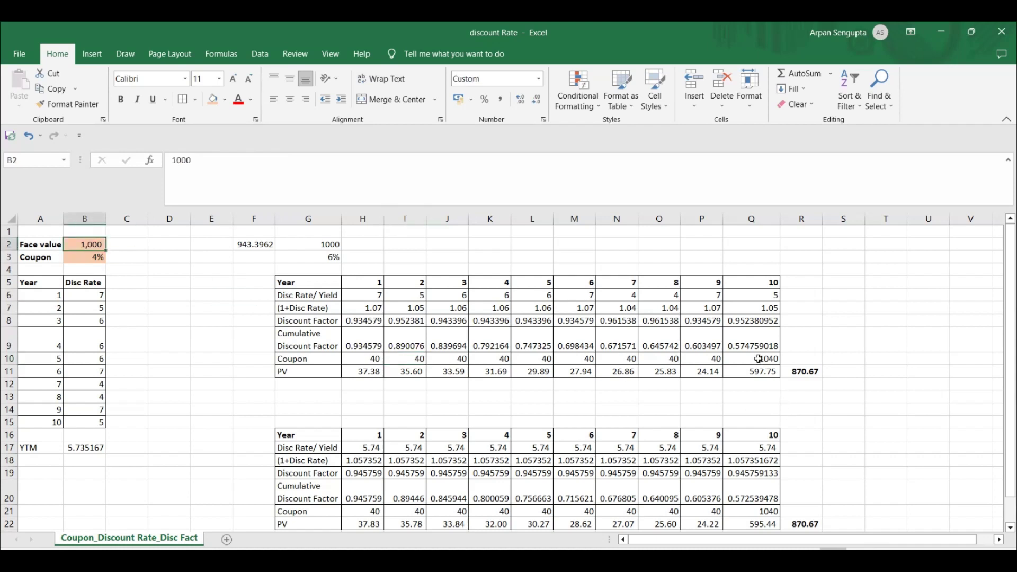
left_click(762, 361)
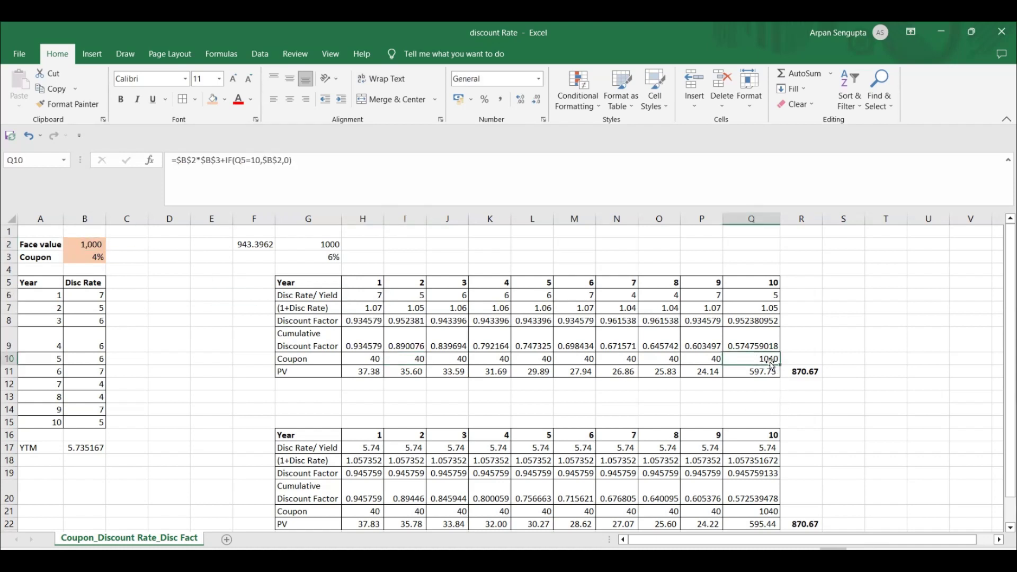
left_click(376, 357)
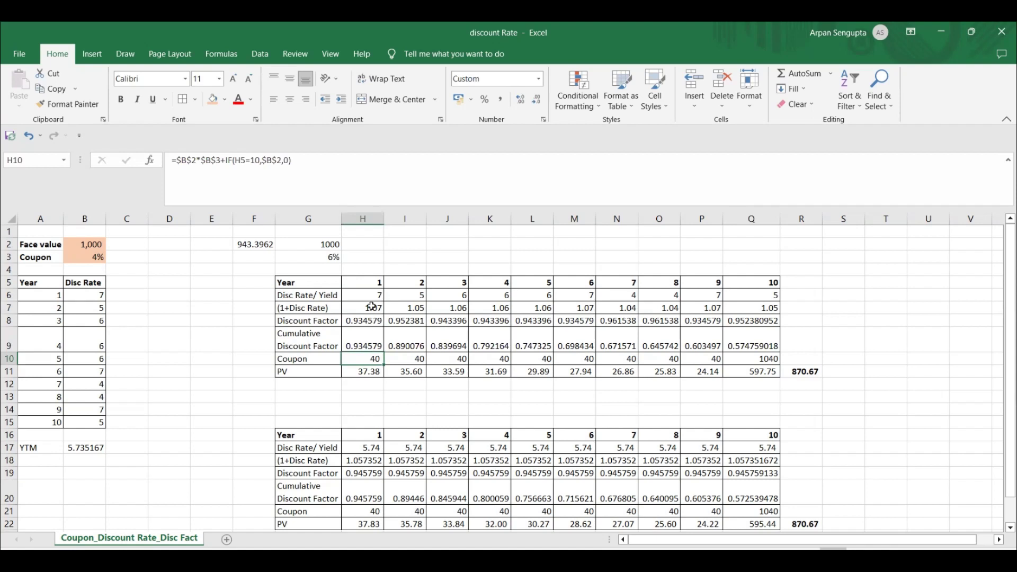
Step: Trace how the year 2 coupon is discounted, comparing the factors in H8, I8 and H9 with the cumulative formula in I9
left_click(361, 342)
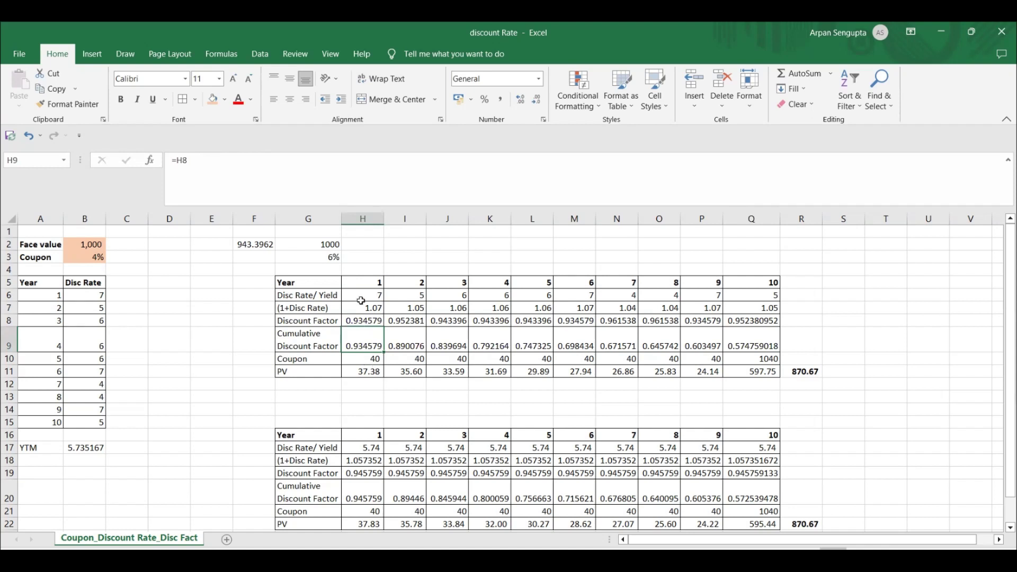
left_click(361, 324)
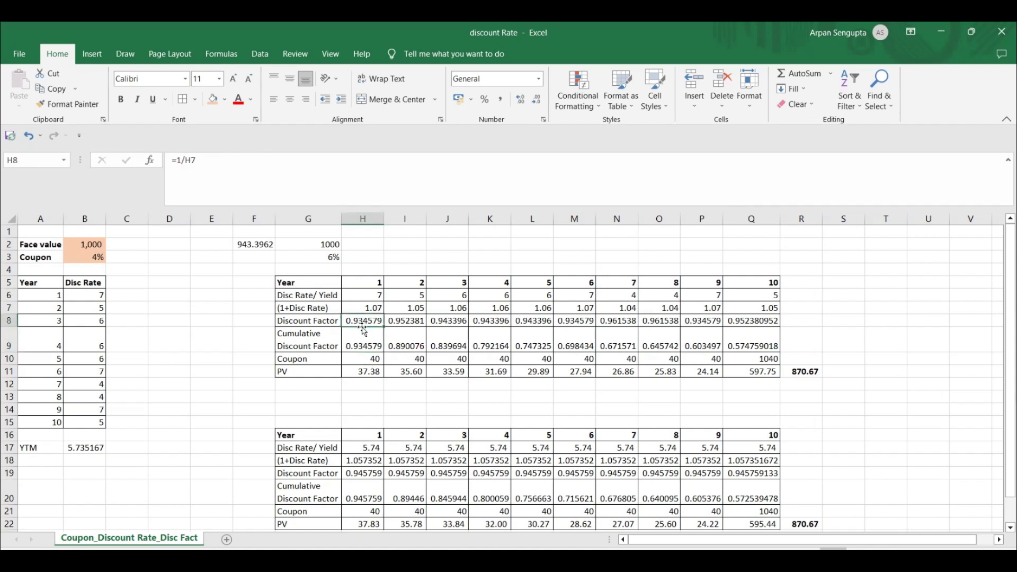
left_click(402, 361)
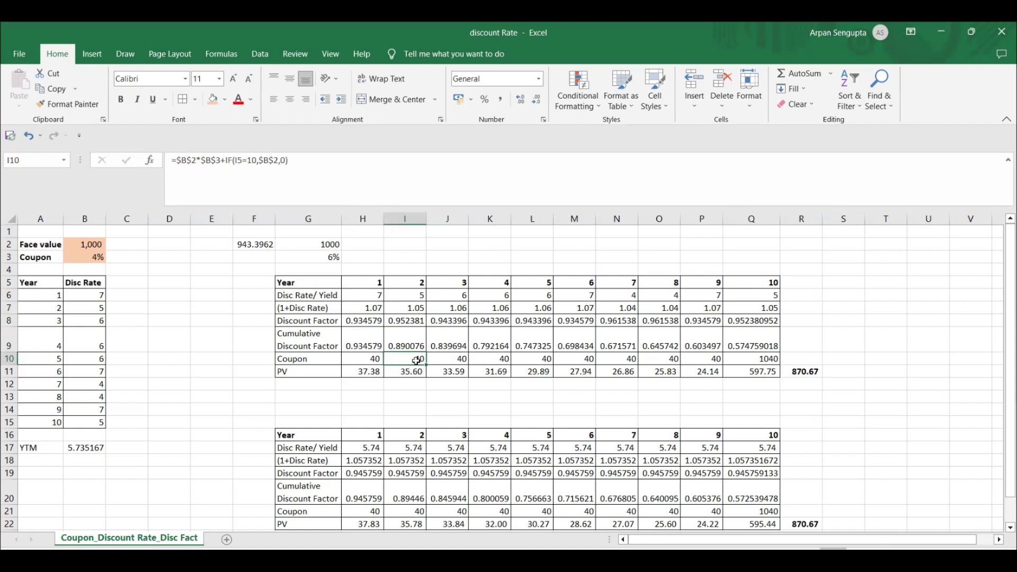
left_click(406, 321)
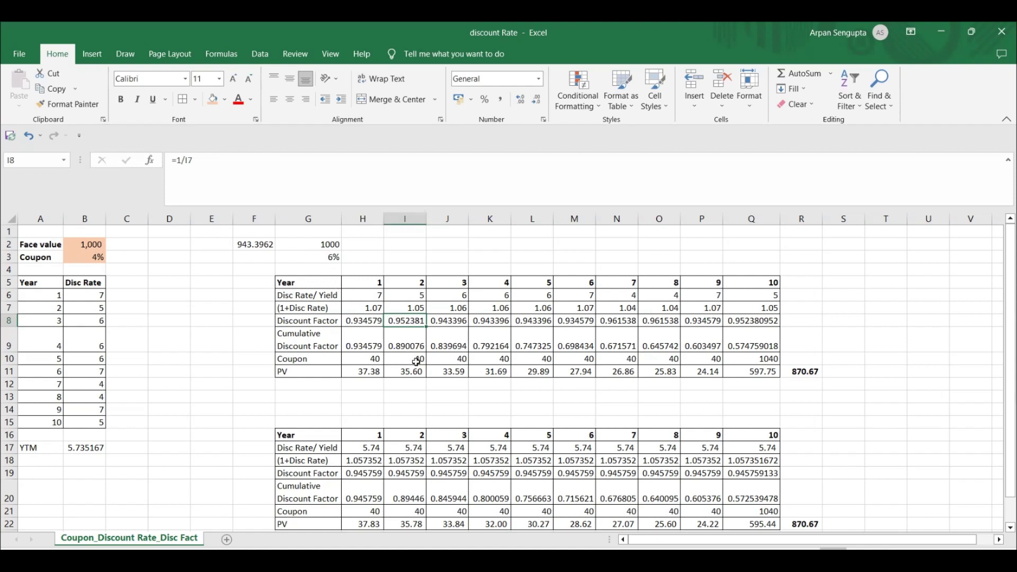
left_click(369, 341)
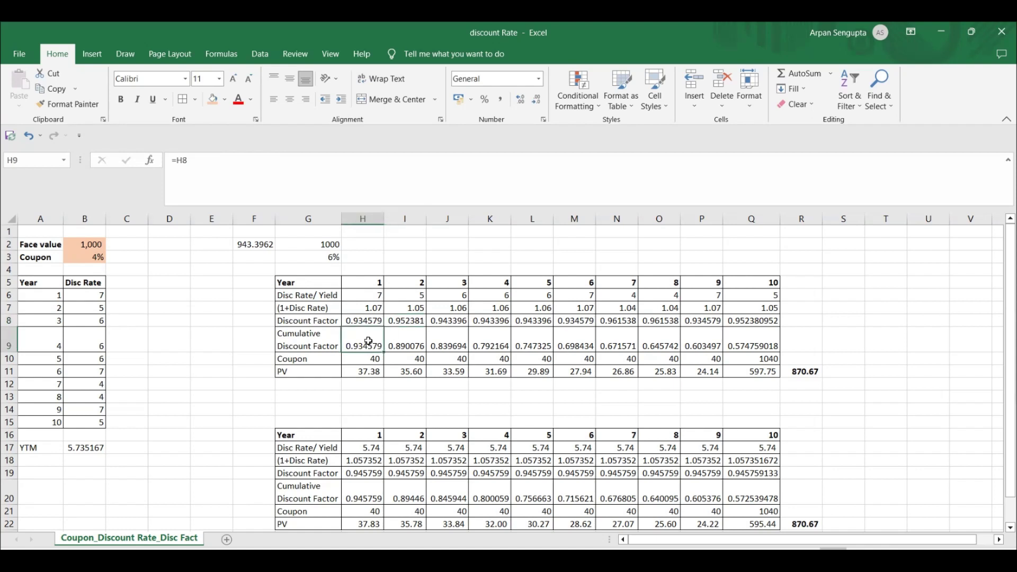
left_click(367, 324)
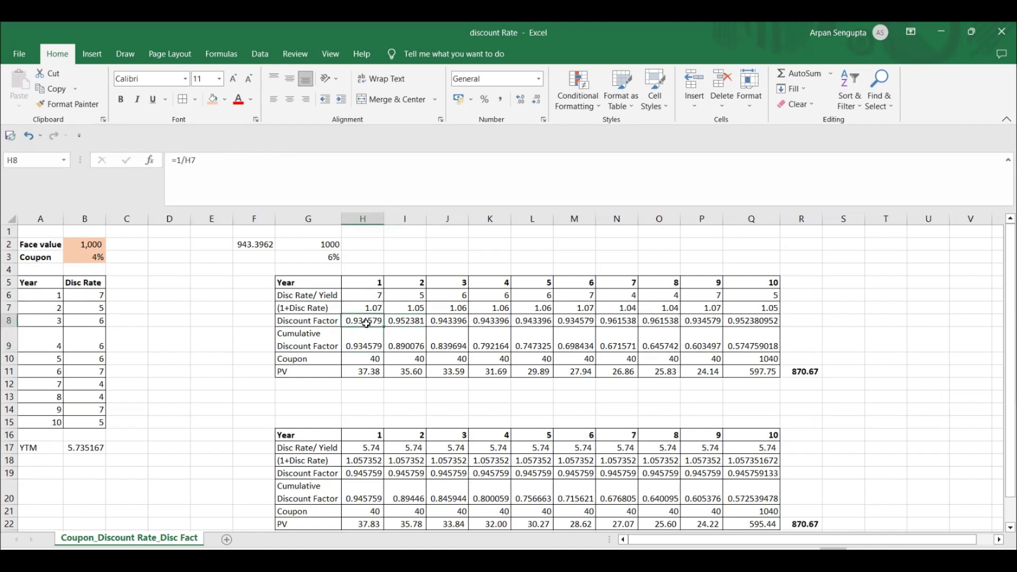
left_click(371, 340)
left_click(396, 342)
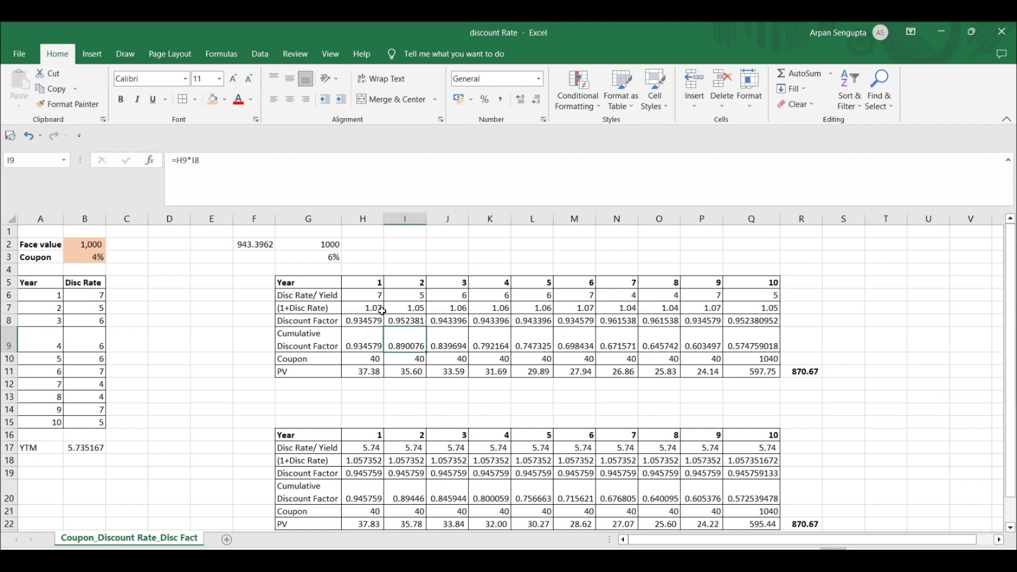
Step: Review the year 2 (1+Disc Rate) formula in I7 and the discount factors behind the cumulative formula in I9
left_click(413, 310)
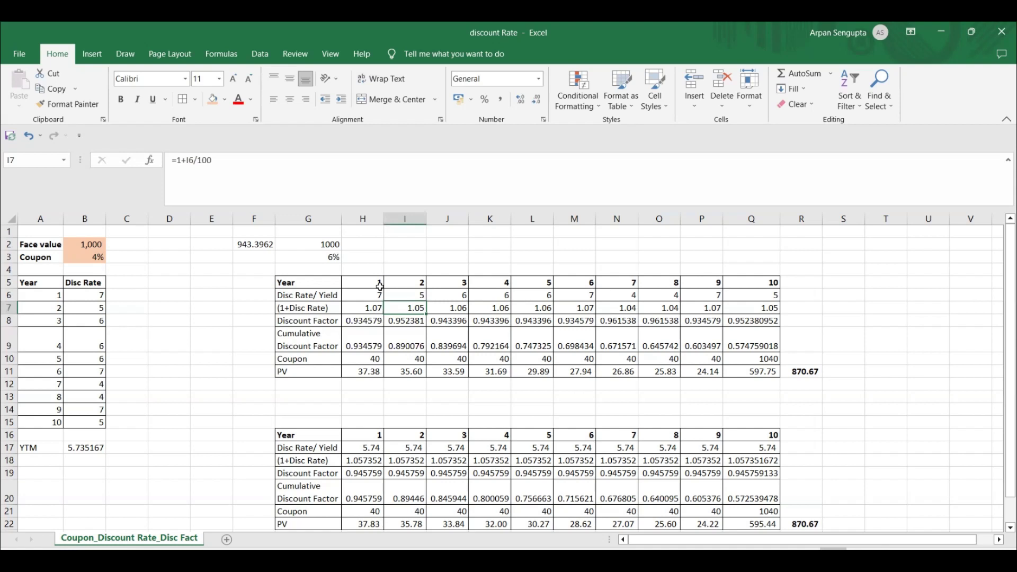
left_click(405, 341)
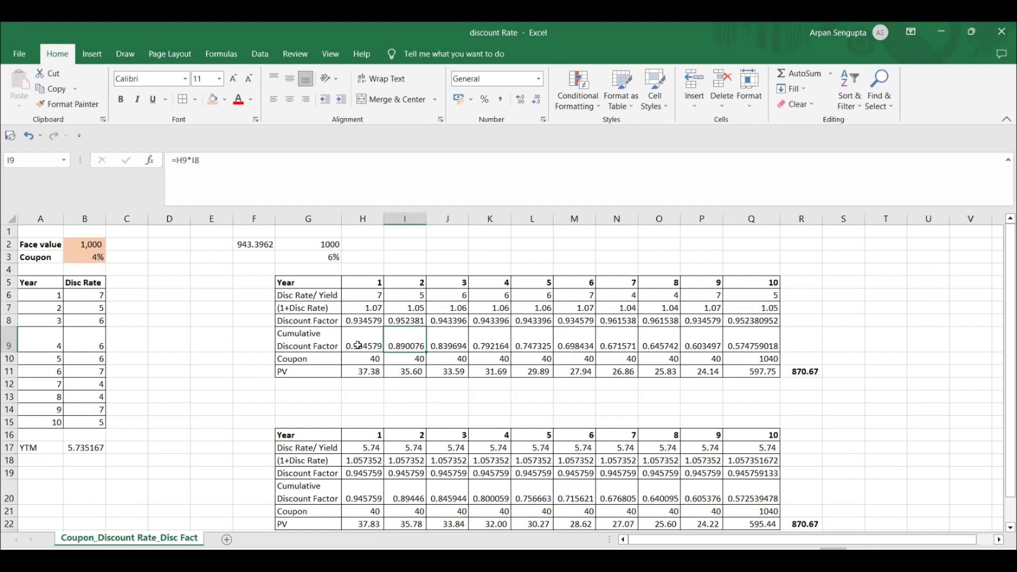
left_click(360, 322)
left_click(396, 320)
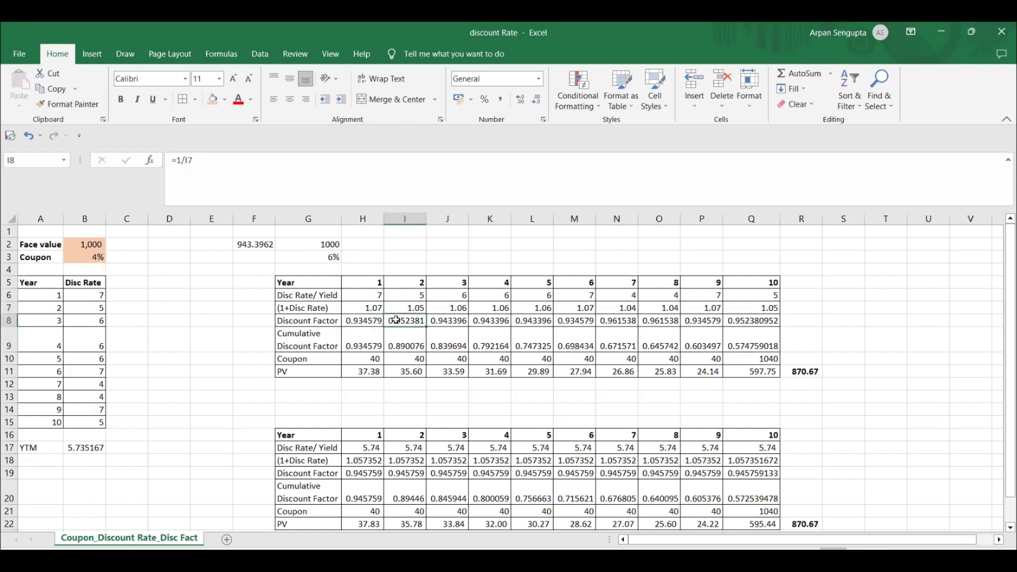
Step: Trace the cell references in the Cumulative Discount Factor formulas for years 2, 3 and 4 (I9, J9 and K9)
left_click(451, 343)
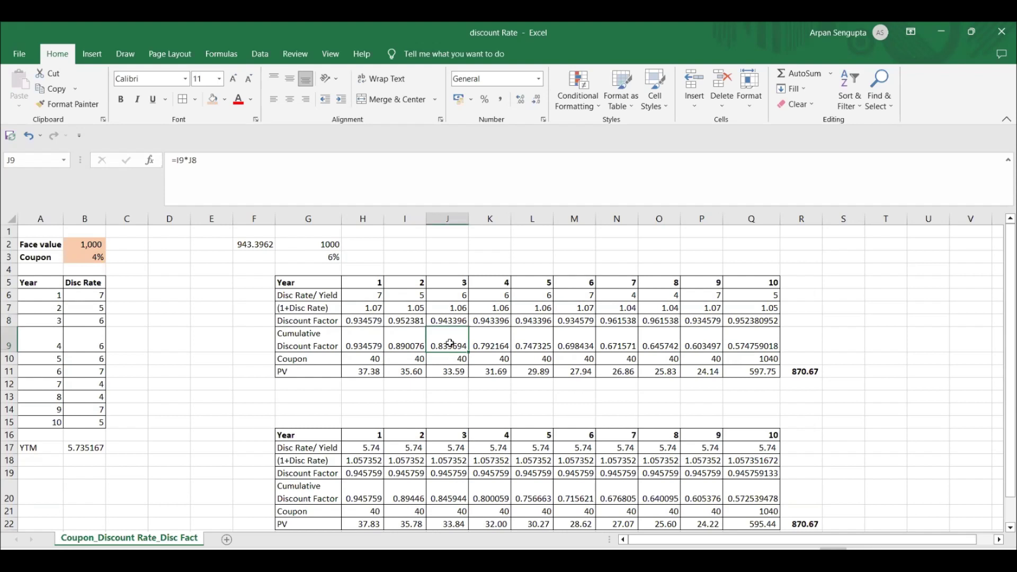
double_click(450, 343)
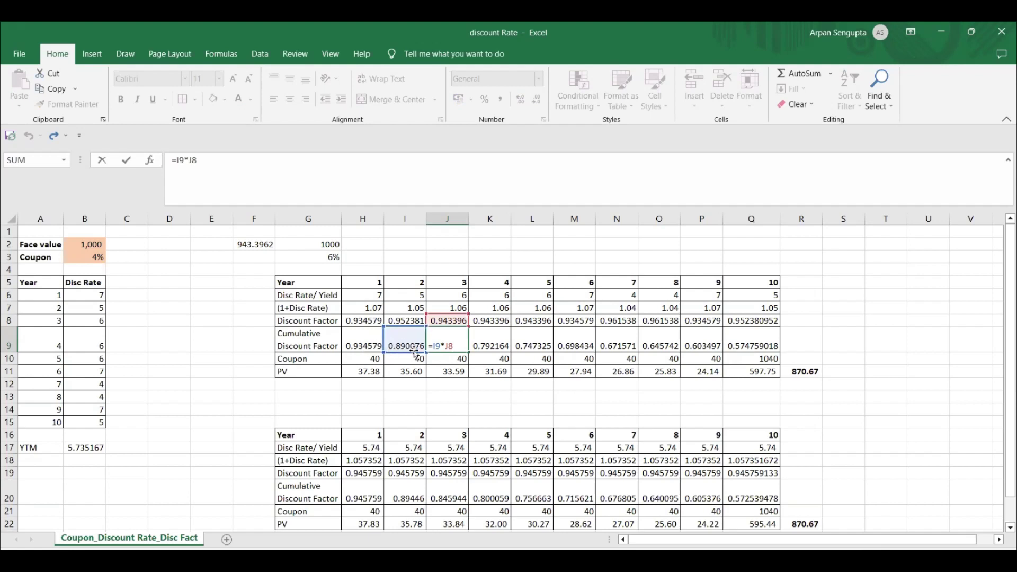
key("Return")
left_click(417, 343)
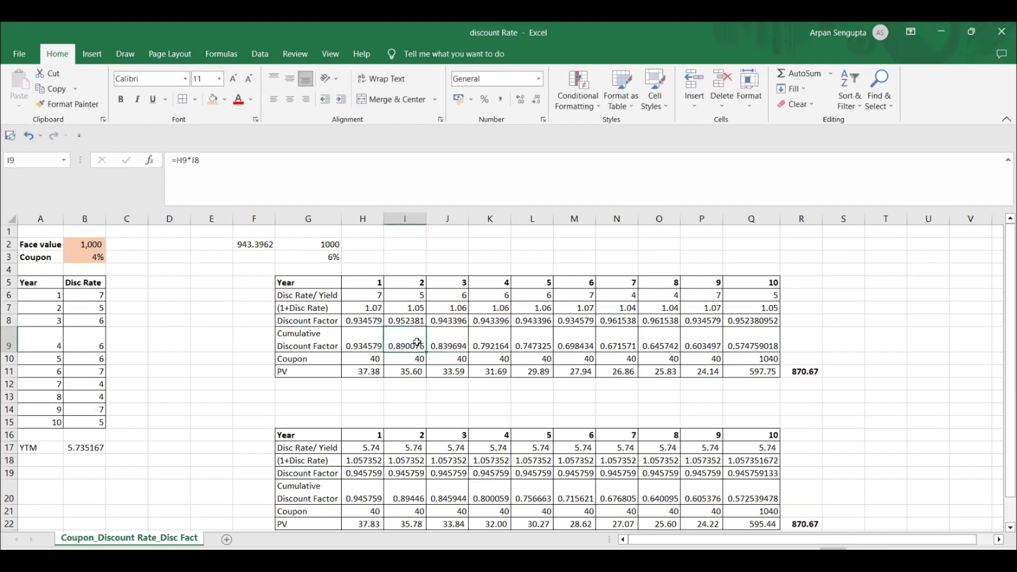
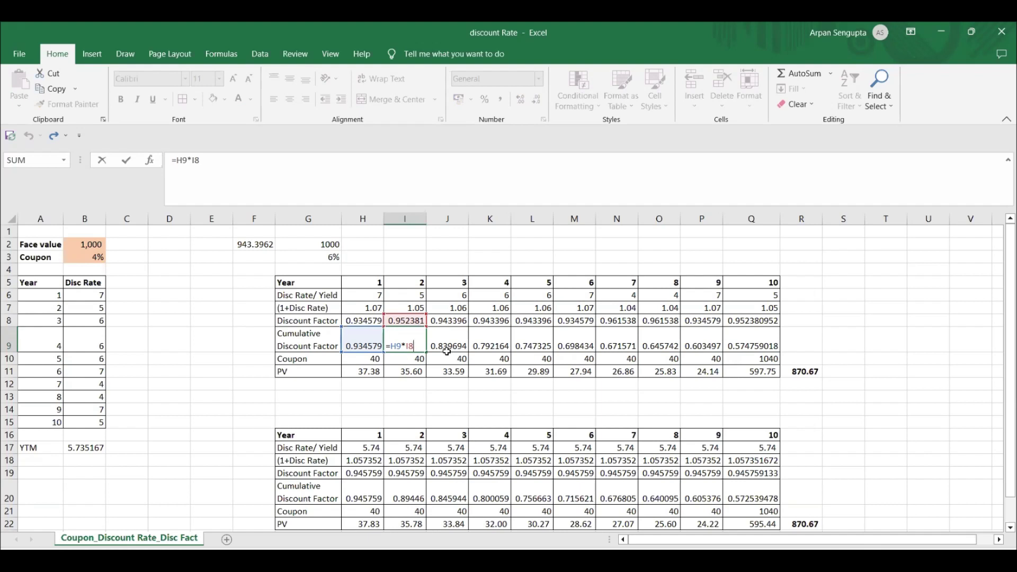
key("Return")
left_click(448, 345)
double_click(448, 345)
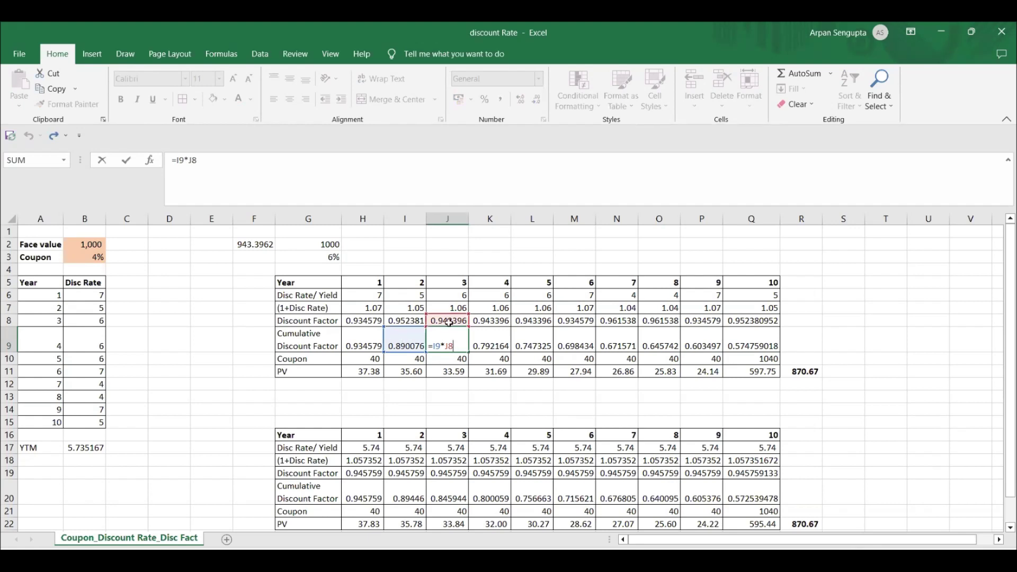
key("Return")
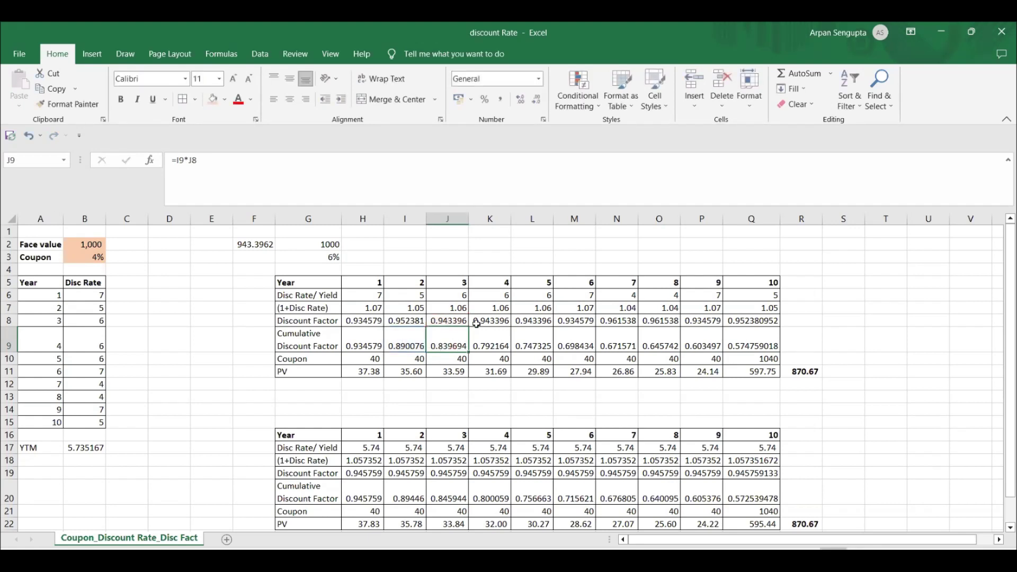
double_click(495, 346)
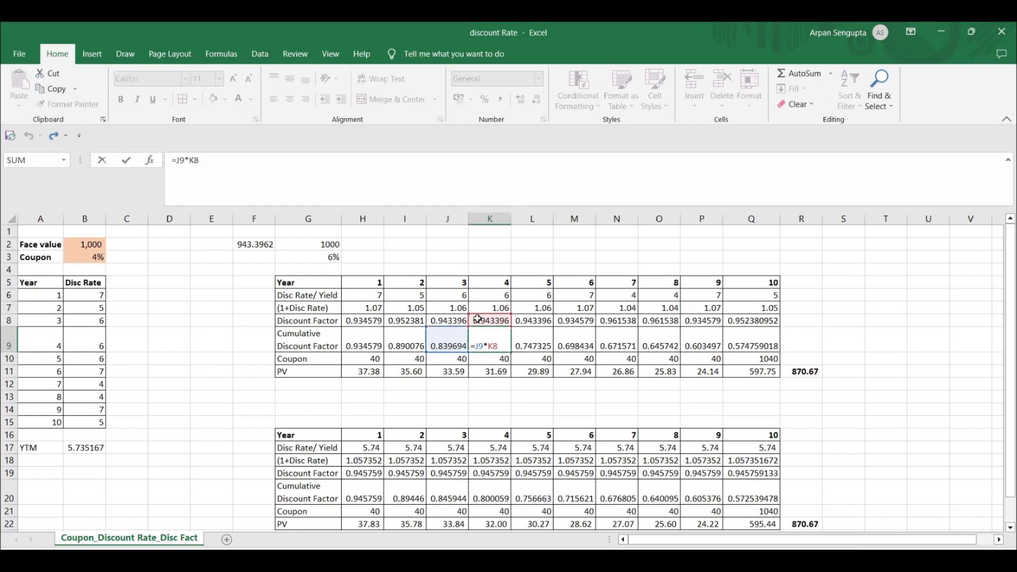
key("ctrl+Return")
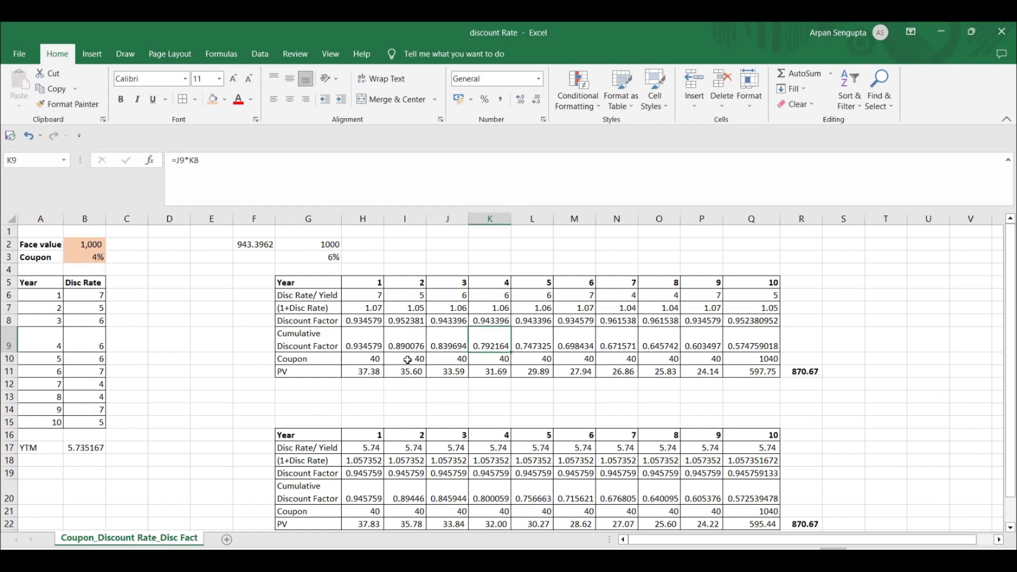
Step: Compare the year 1 and year 2 coupons with their cumulative discount factors in H9 and I9, and check the yearly factor in I8
left_click(312, 345)
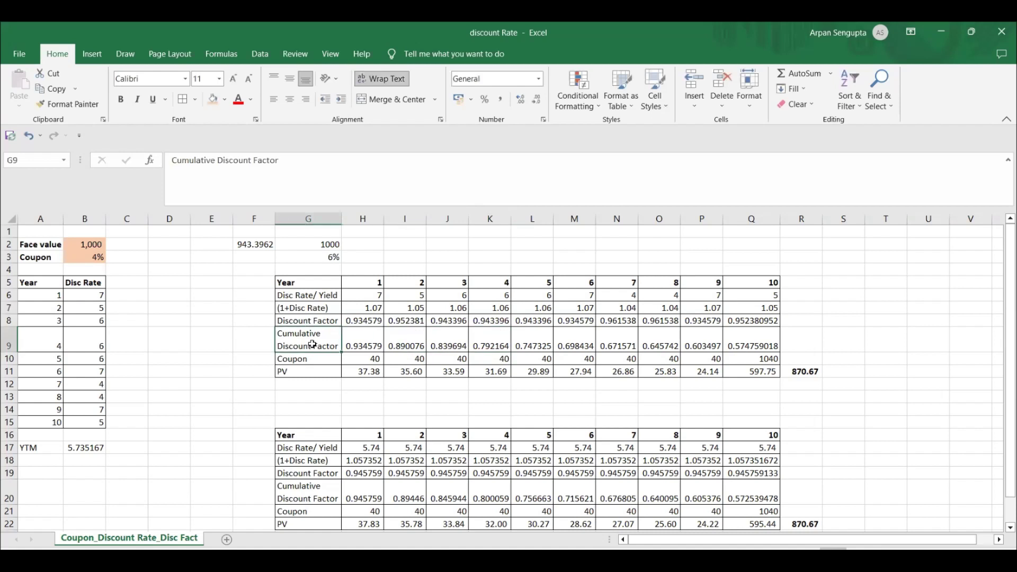
left_click(369, 373)
left_click(370, 361)
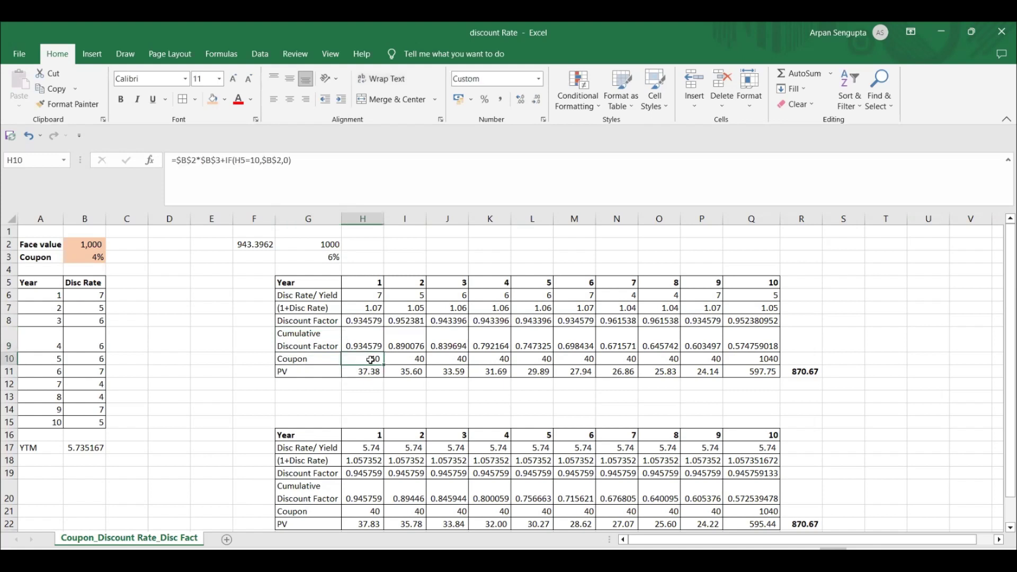
left_click(363, 340)
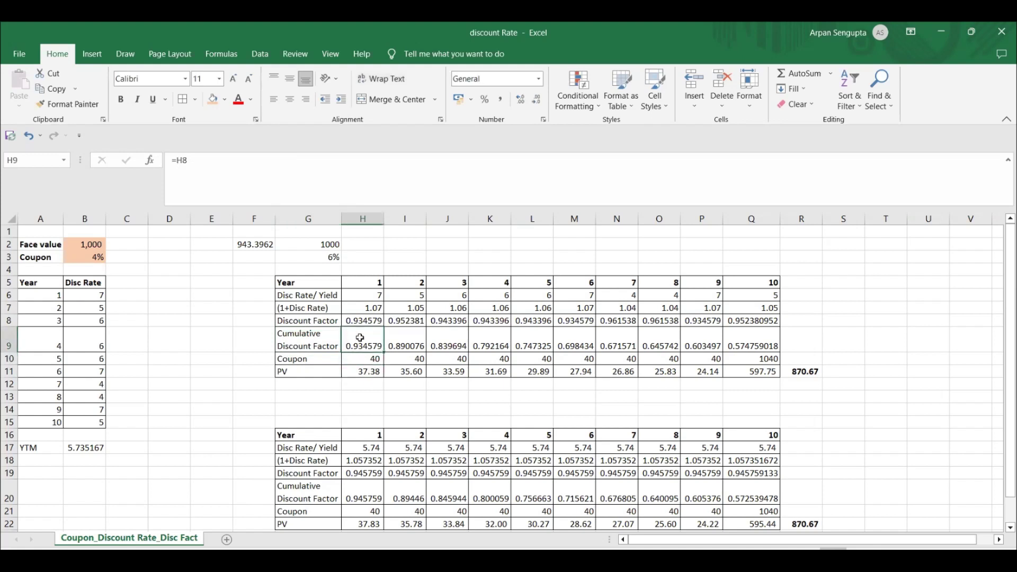
left_click(417, 360)
left_click(404, 342)
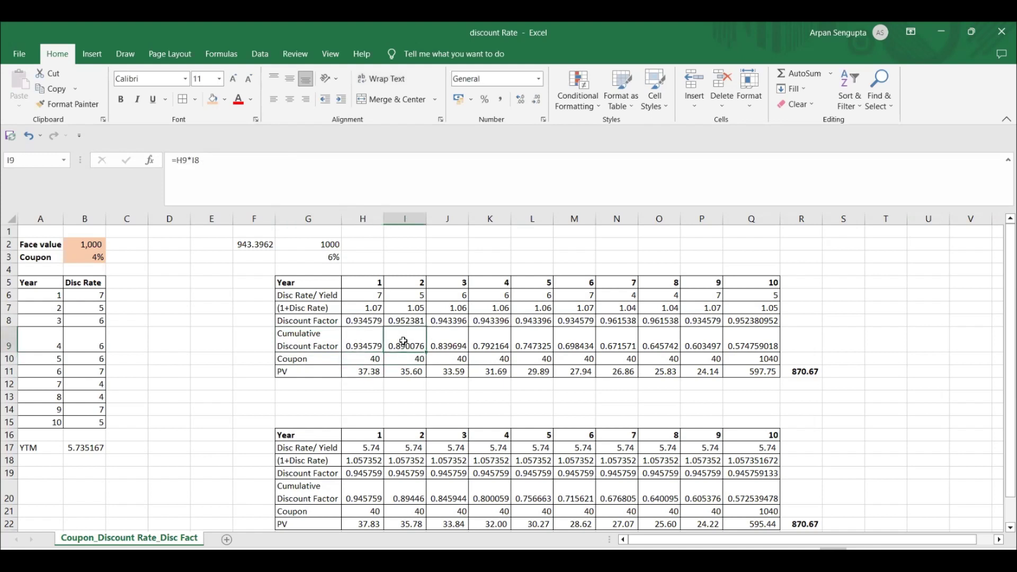
left_click(411, 361)
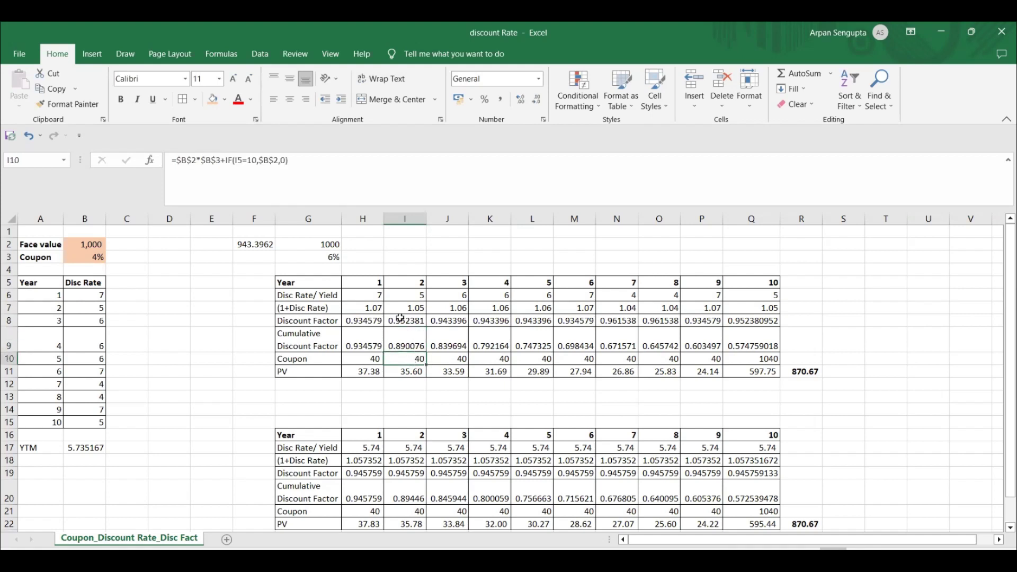
left_click(402, 323)
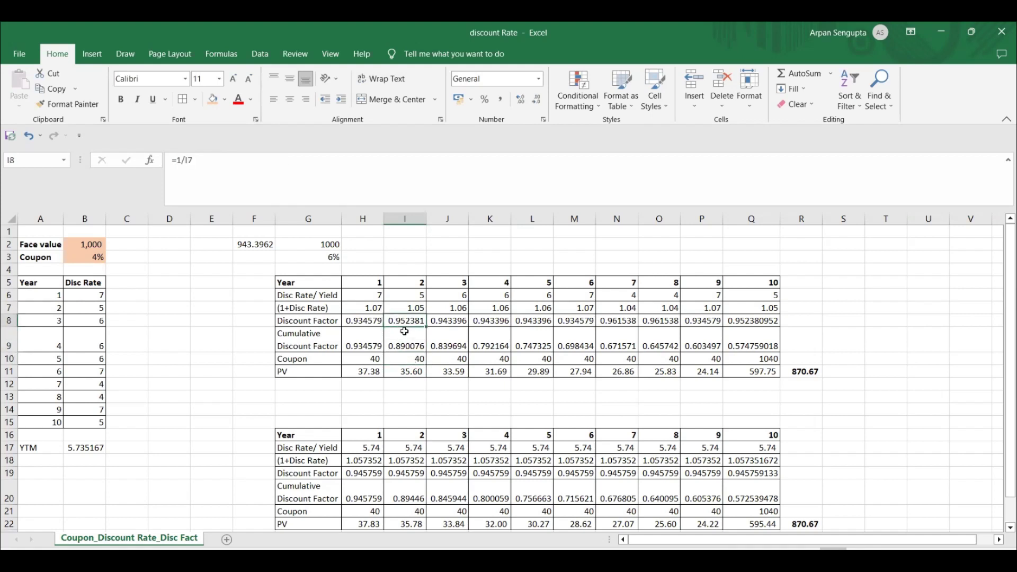
left_click(398, 342)
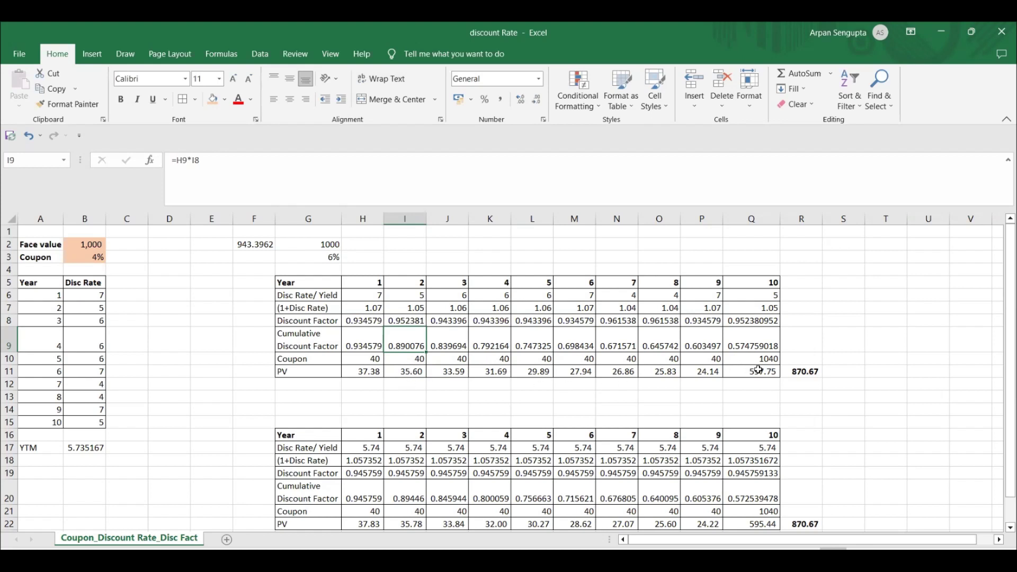
Step: Examine the PV row H11:Q11, checking the year 2 to 4 formulas and the sum in R11
left_click(790, 372)
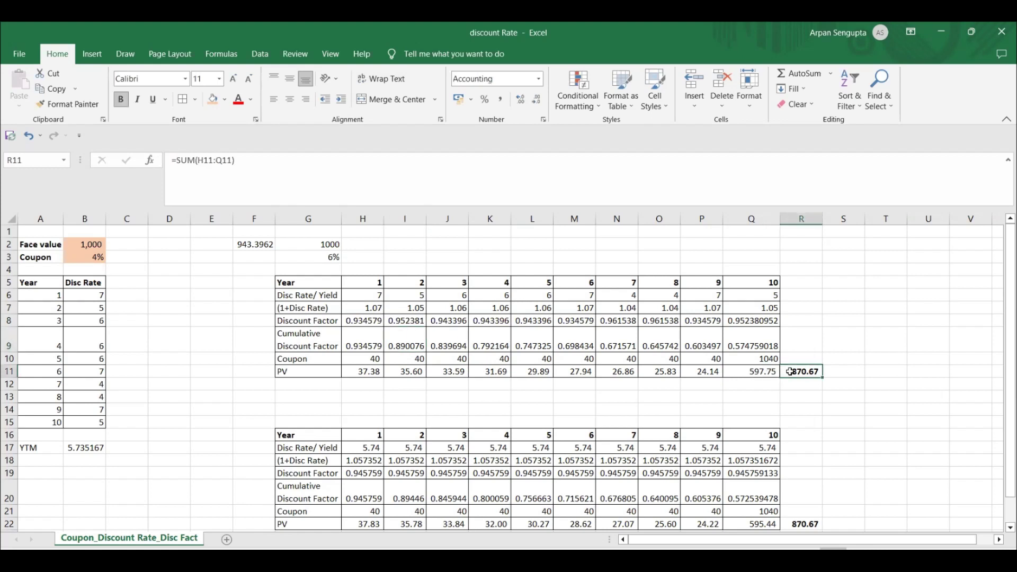
left_click_drag(352, 372, 753, 370)
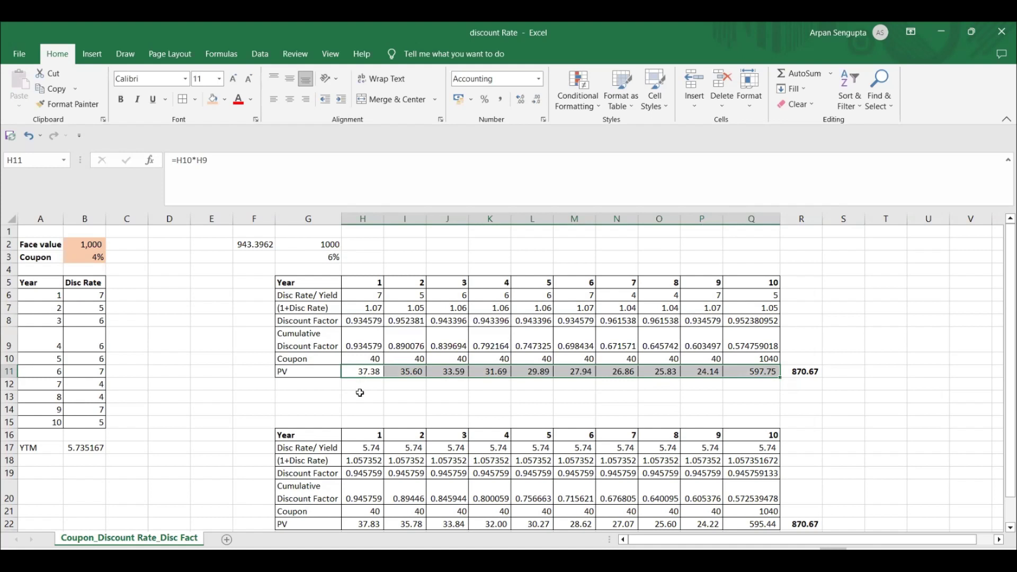
left_click(363, 386)
left_click(373, 376)
left_click(403, 375)
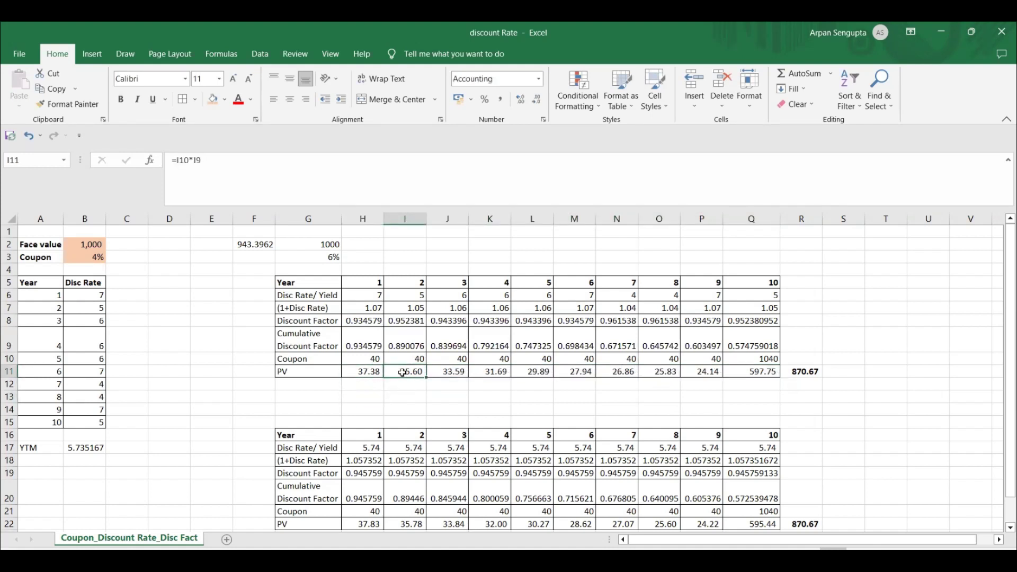
left_click(445, 375)
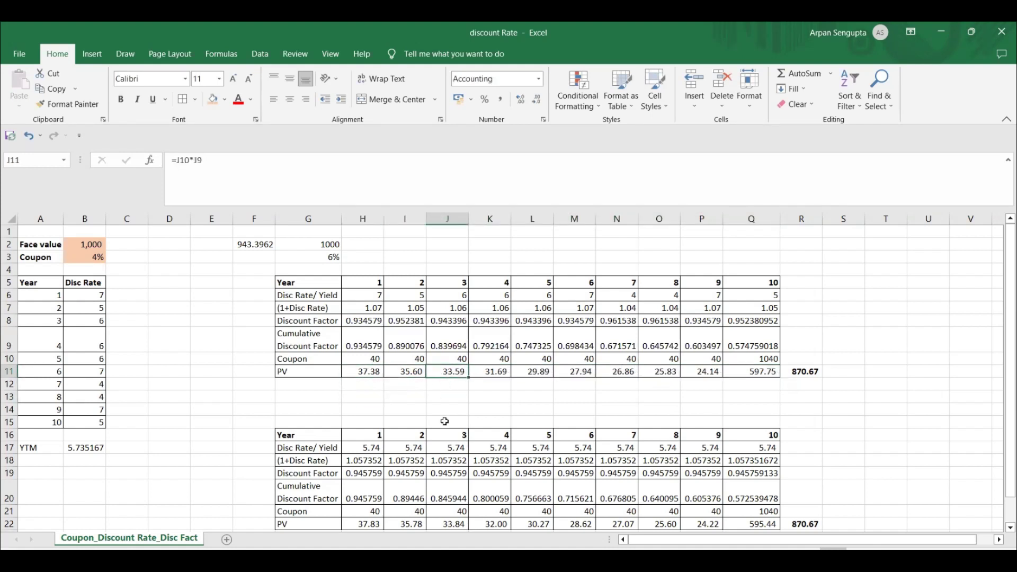
left_click(486, 371)
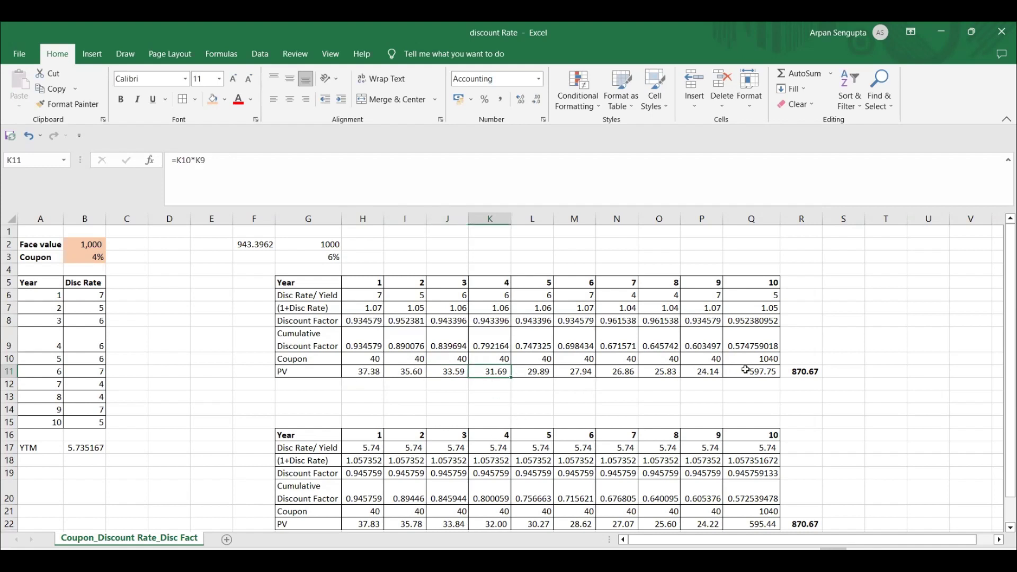
left_click(804, 372)
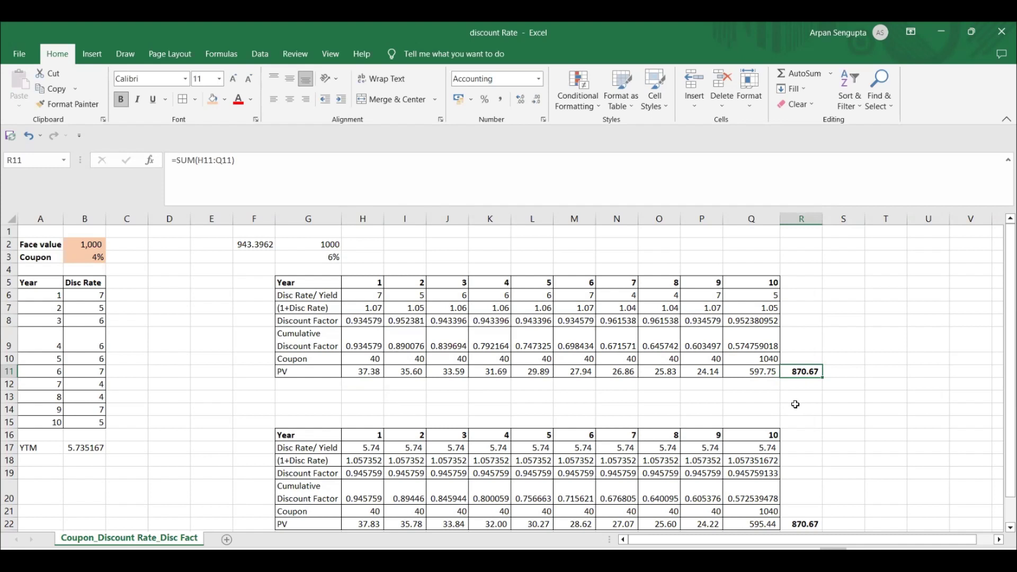
Step: Review the Coupon row cash flows for years 1, 2, 3 and 10 against the total present value in R11
left_click(351, 361)
left_click(410, 359)
left_click(442, 358)
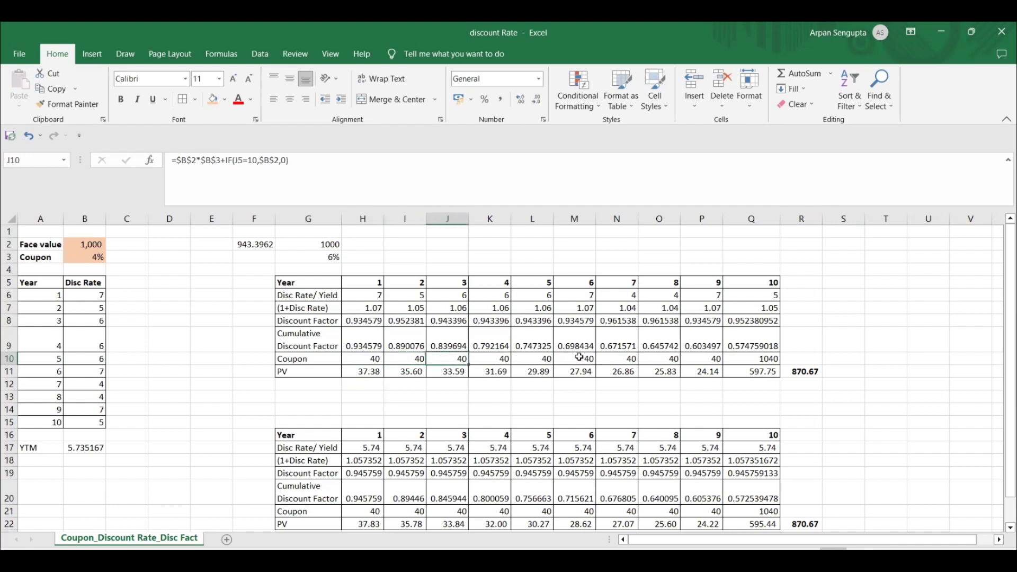
left_click(760, 356)
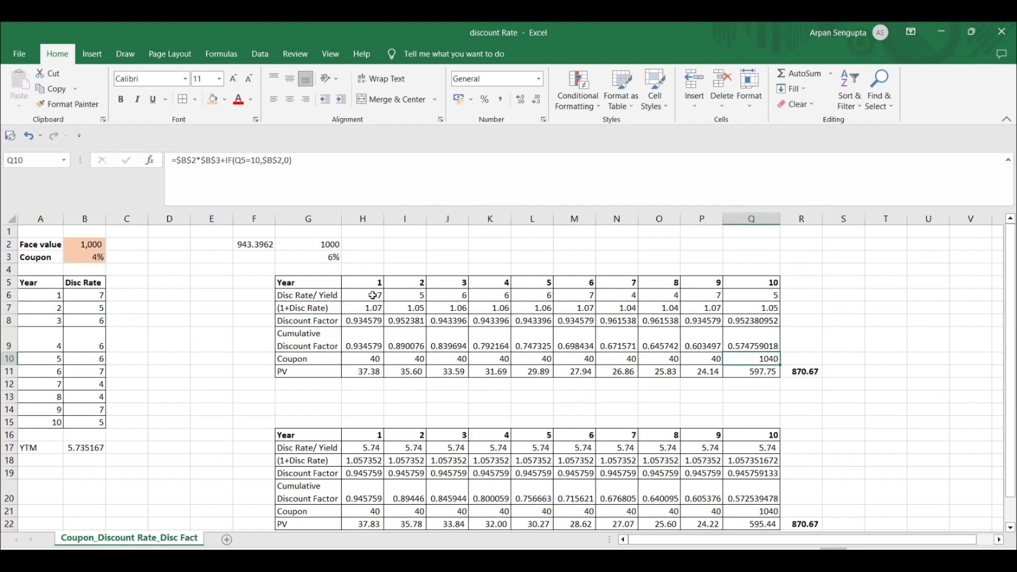
left_click(805, 376)
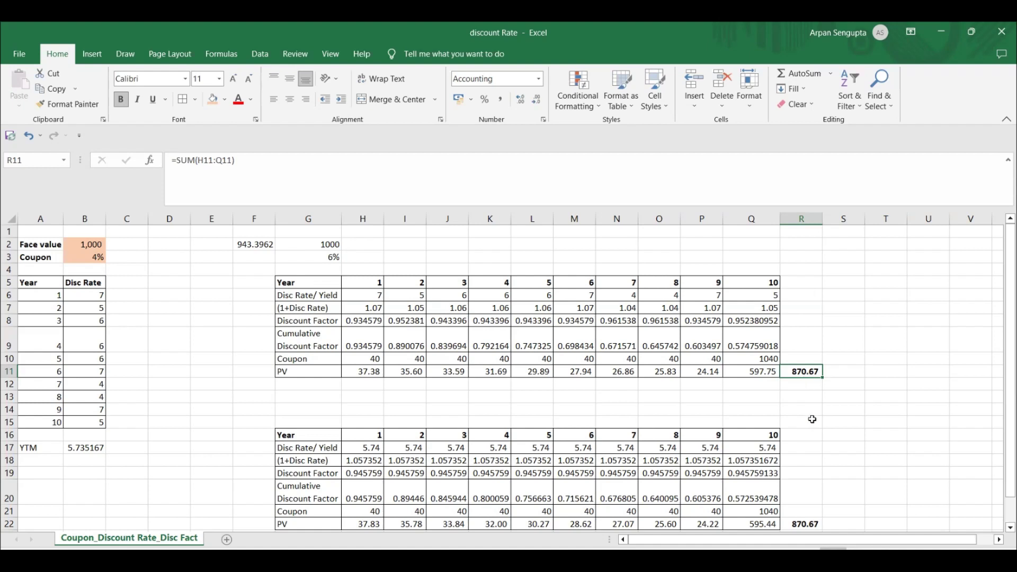
left_click(369, 359)
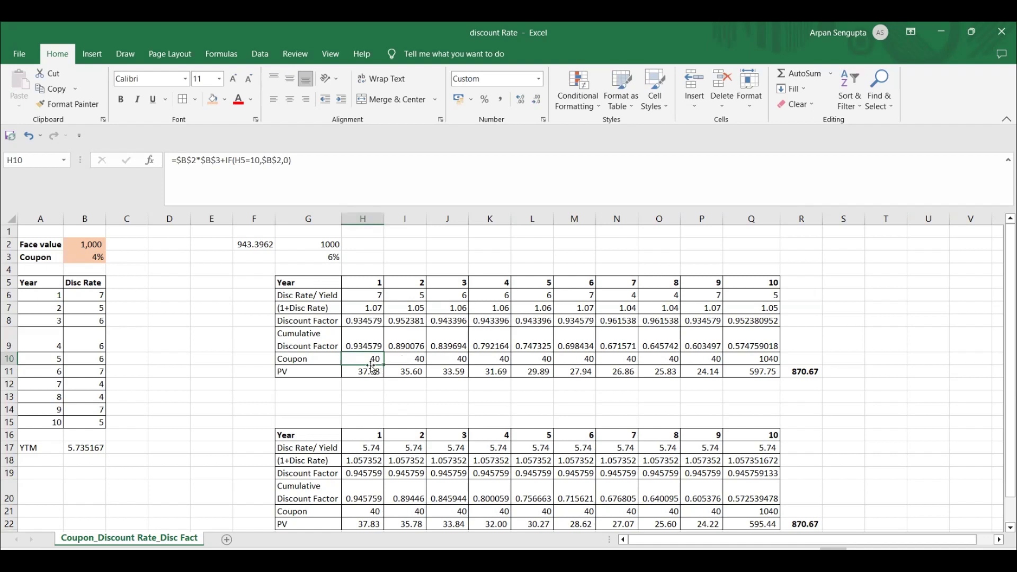
left_click(752, 361)
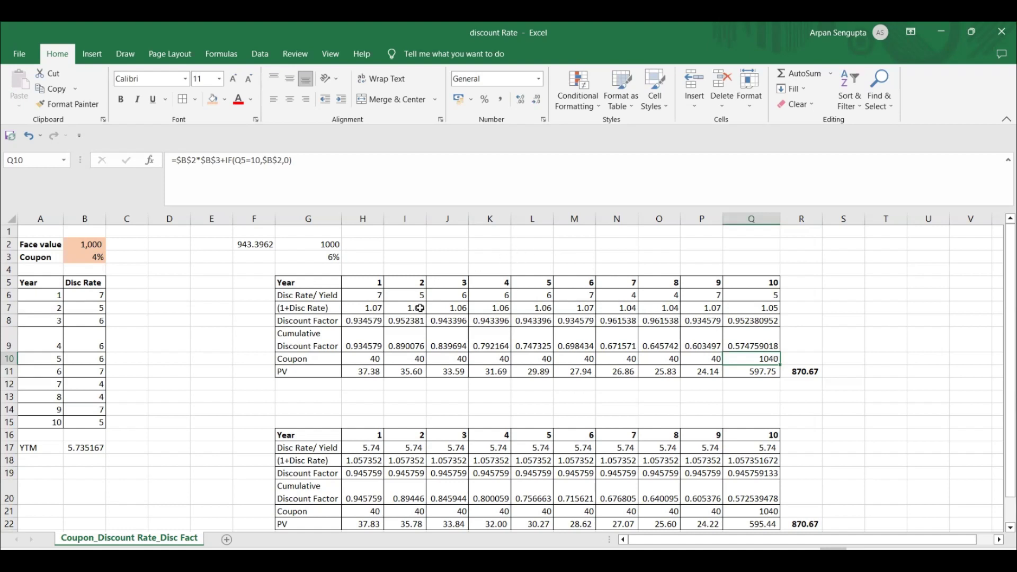
Step: Review the yearly discount rates across H6:Q6, along with the YTM label in A17 and the coupon rate in B3
left_click(372, 300)
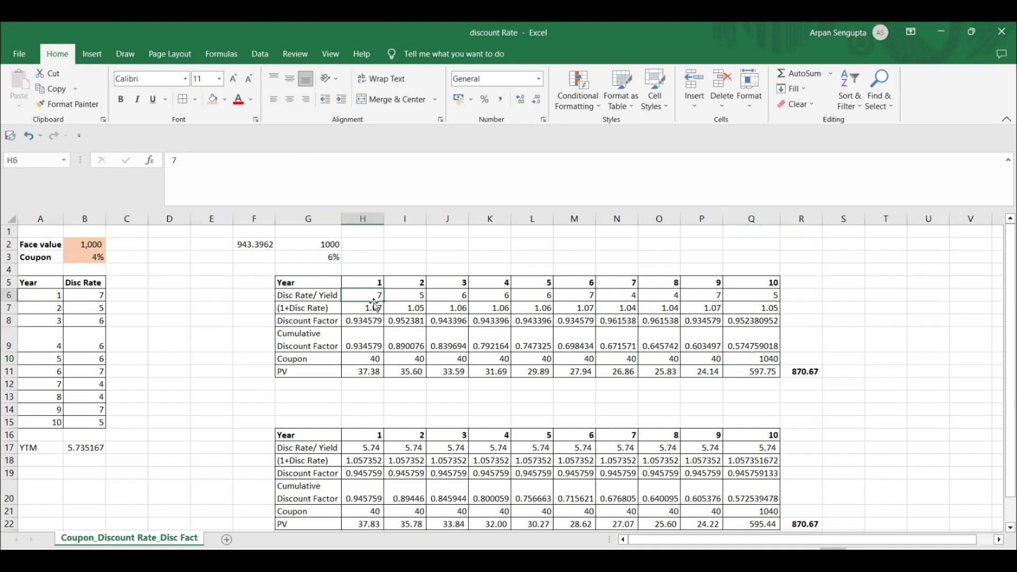
left_click(414, 300)
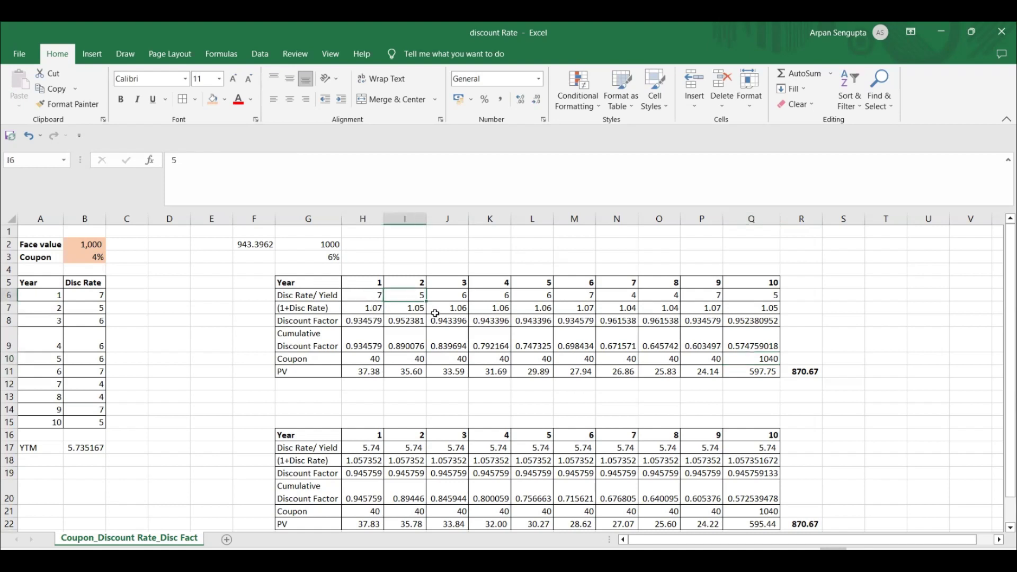
left_click(510, 302)
left_click(626, 297)
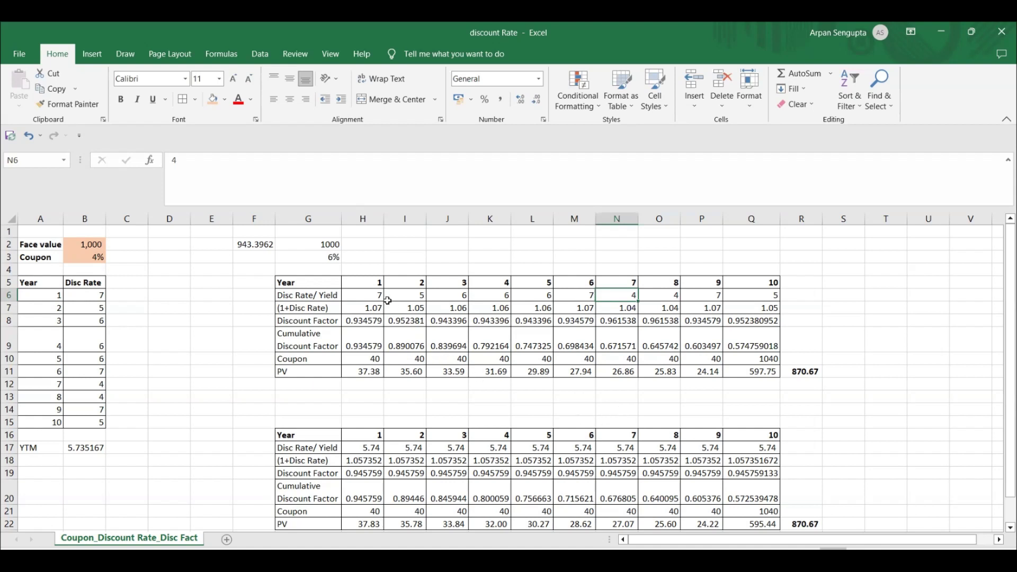
left_click_drag(377, 298, 414, 298)
left_click_drag(511, 298, 723, 293)
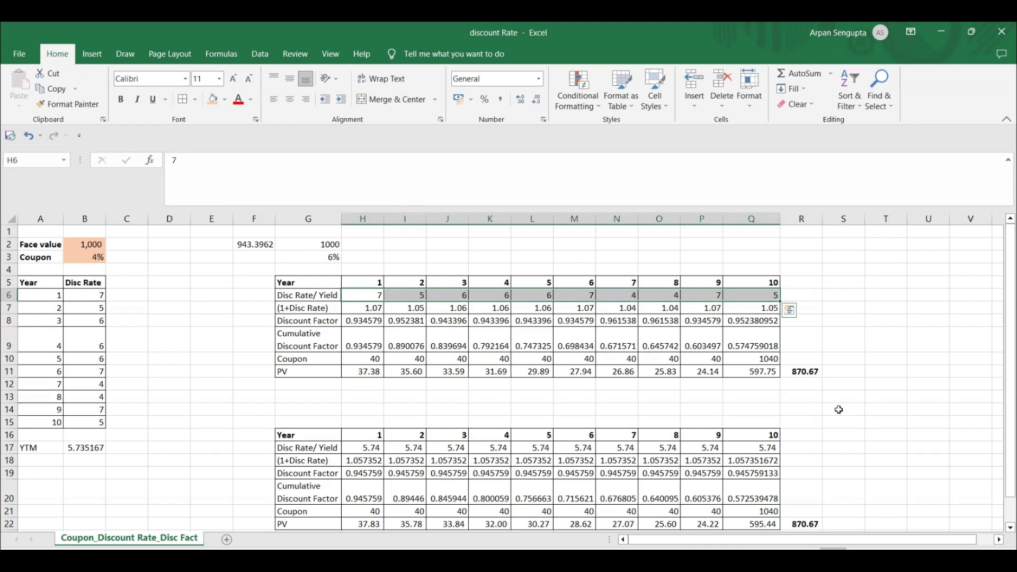
left_click(43, 450)
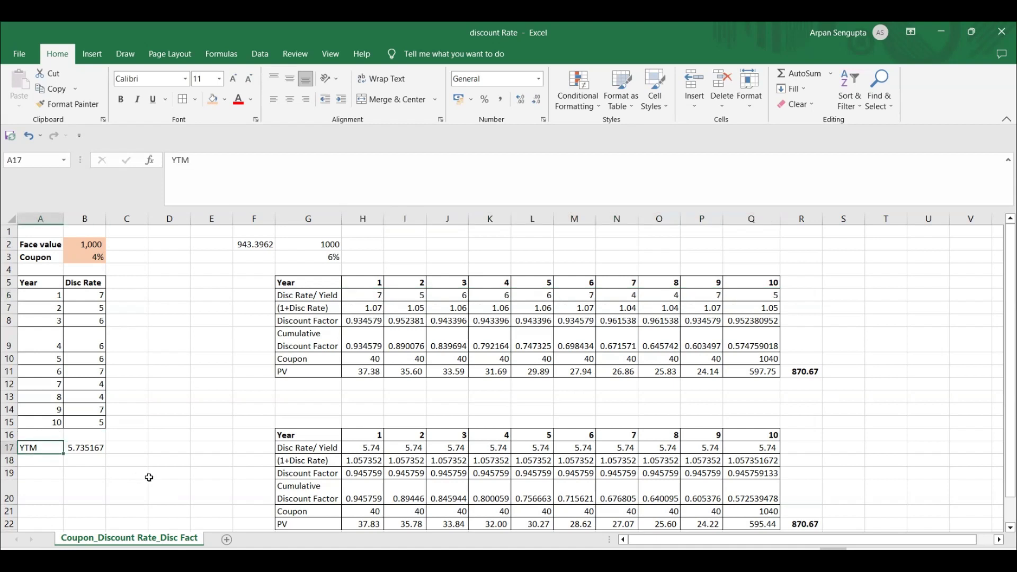
left_click(90, 259)
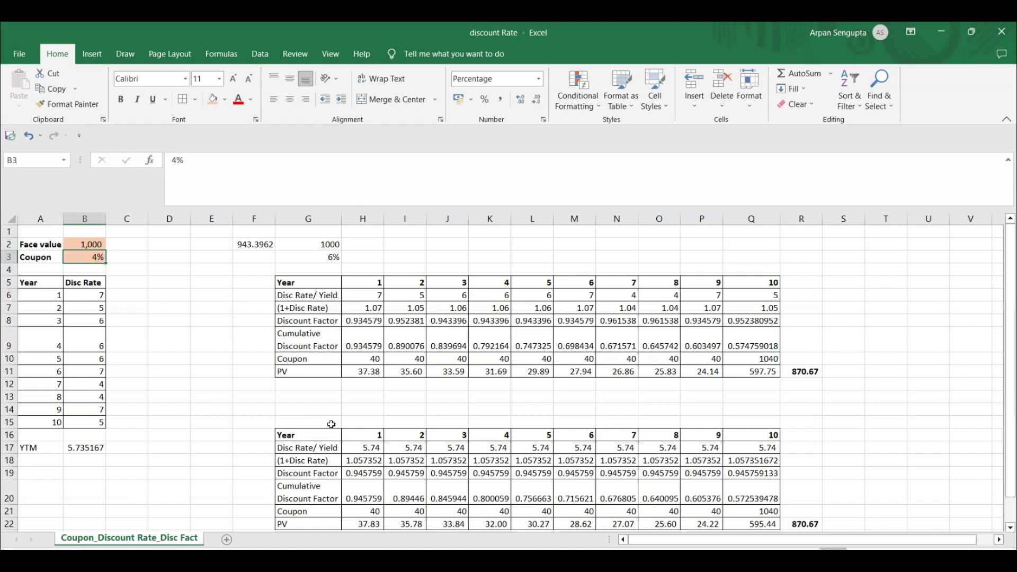
Step: Set the YTM in B17 to 9%
left_click(350, 406)
scroll(351, 404, "down", 2)
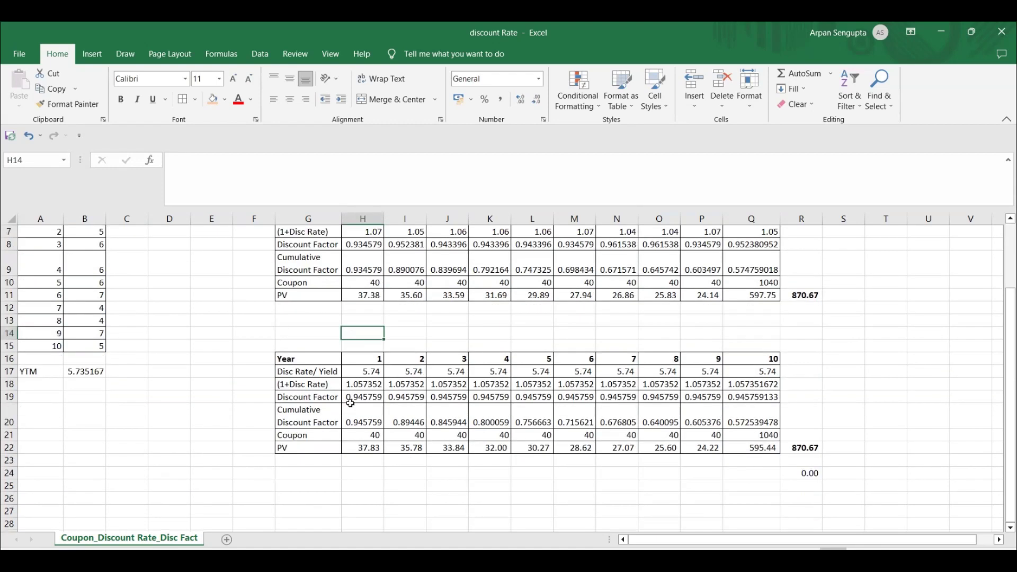
left_click(73, 373)
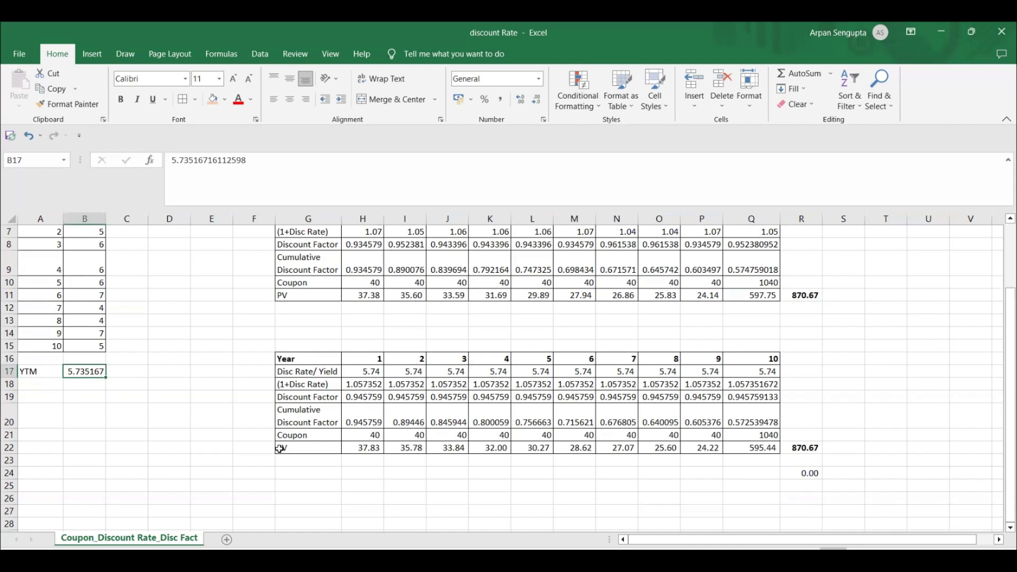
type("9%")
key("ctrl+Return")
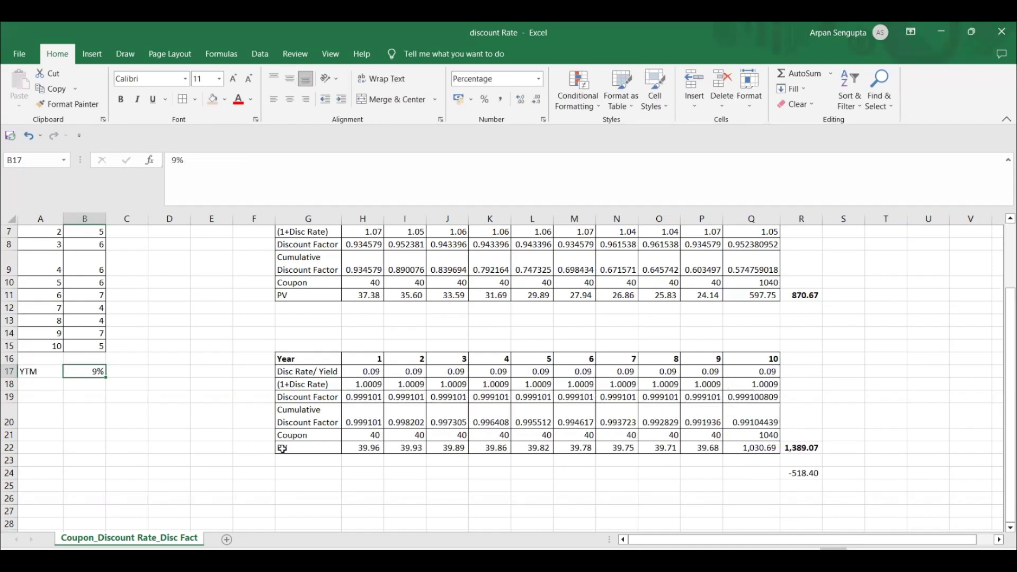
Step: Check the lower Disc Rate/Yield row and compare the PV totals in R22 and R11, along with the yearly rates in H6:Q6
left_click(379, 375)
left_click(449, 374)
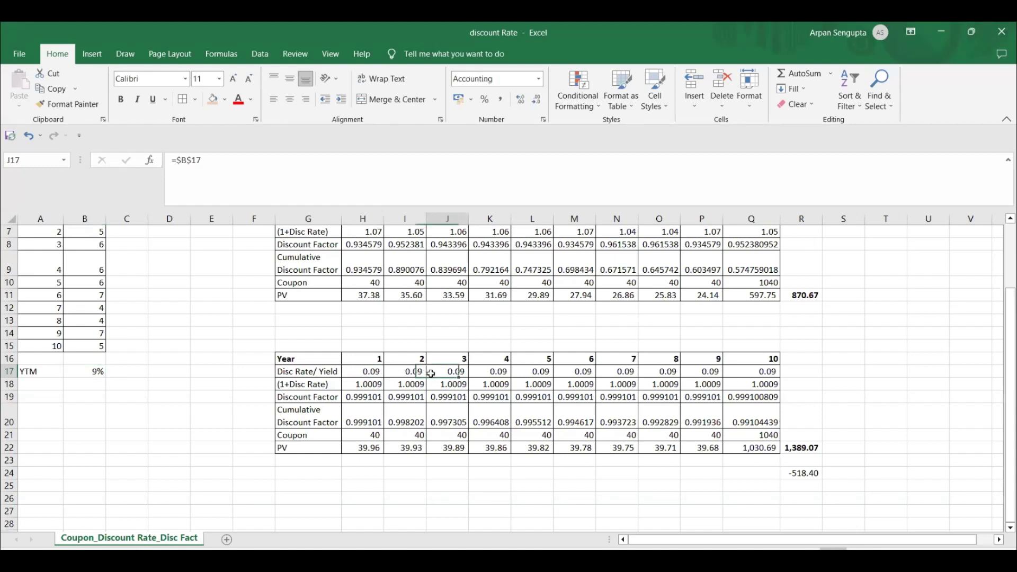
left_click(802, 447)
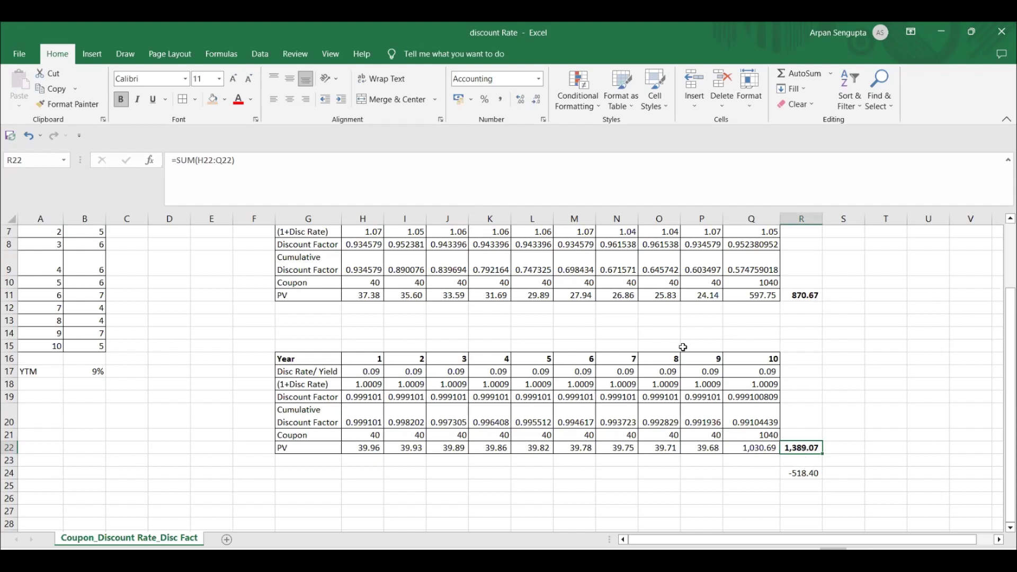
left_click(807, 296)
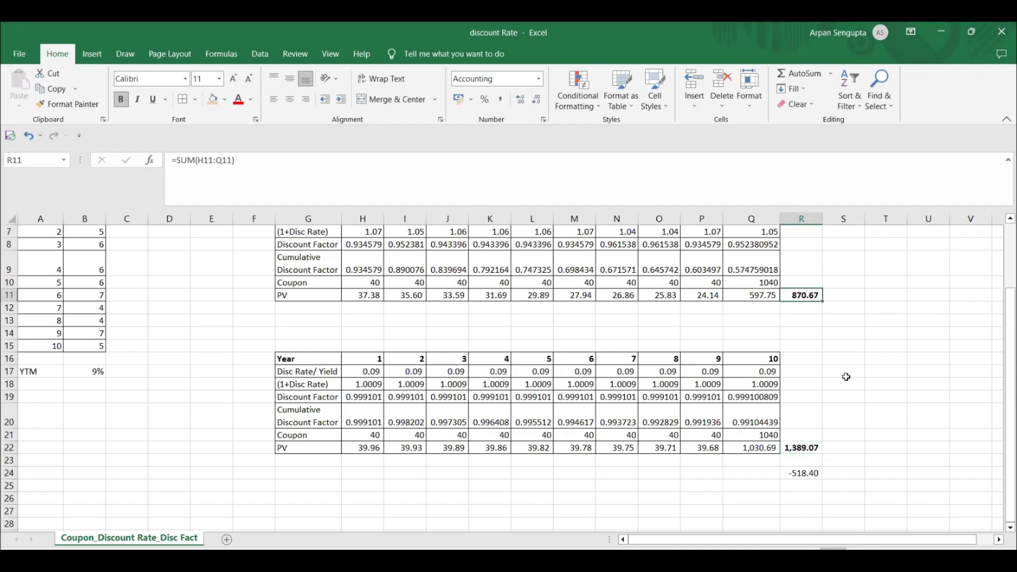
scroll(847, 377, "up", 2)
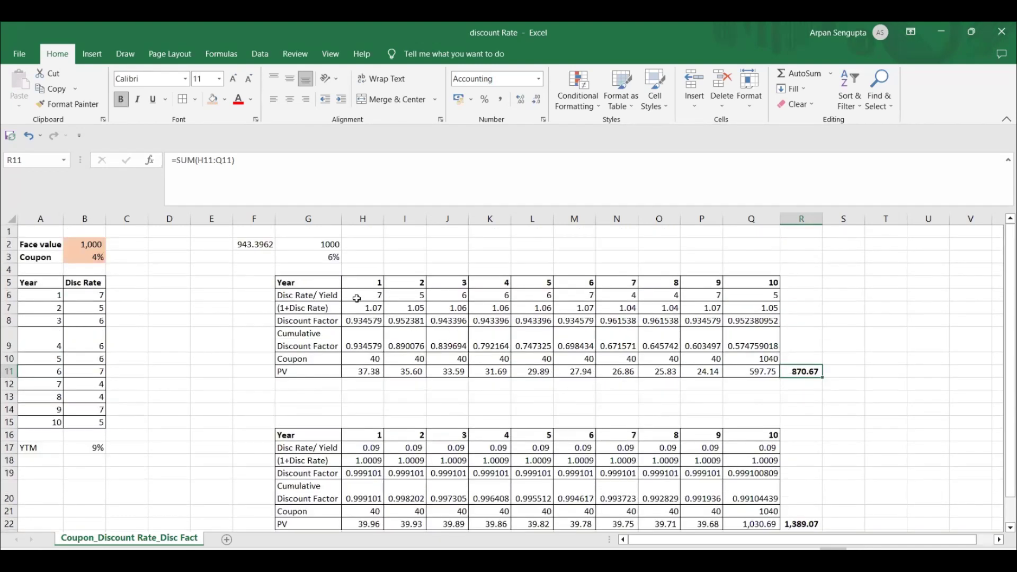
left_click_drag(363, 298, 766, 294)
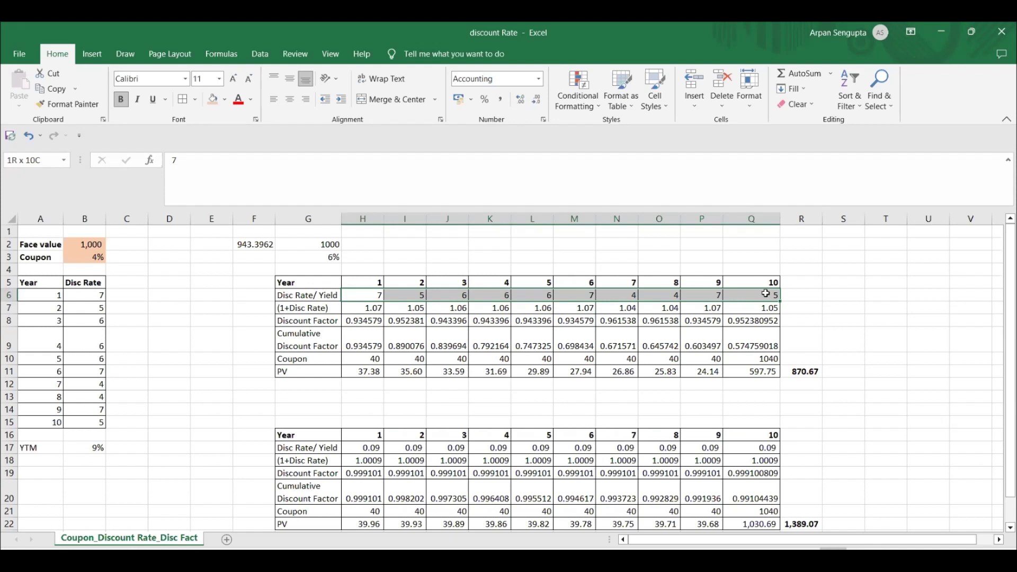
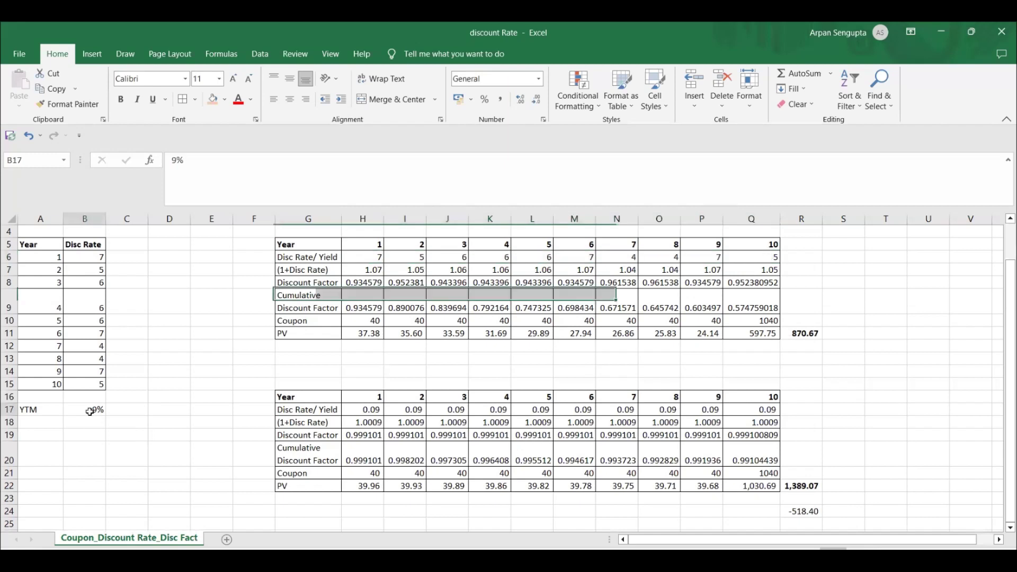
Step: Re-enter the YTM in B17 as 9, without the percent sign
left_click(236, 163)
key("BackSpace")
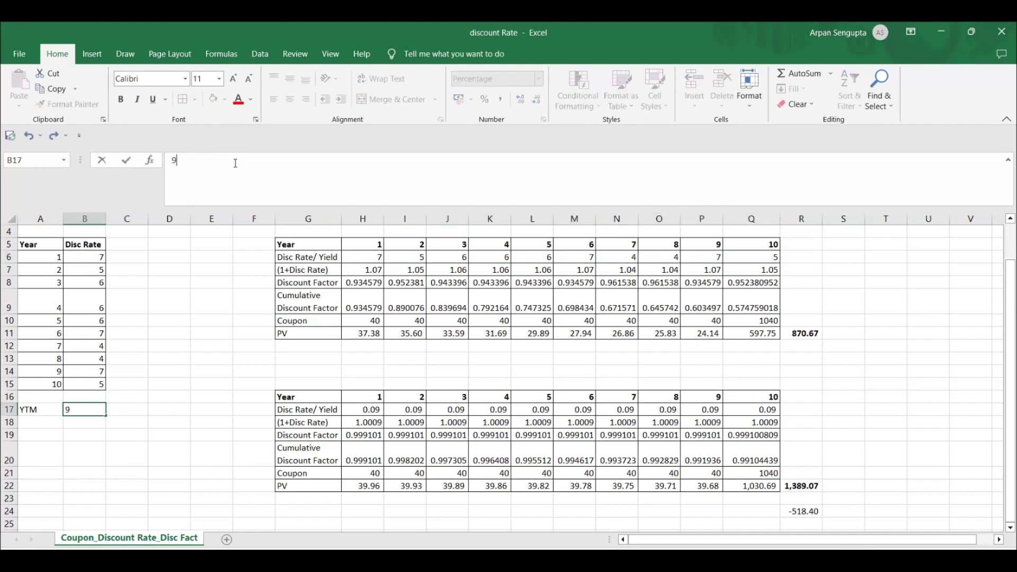
key("ctrl+Return")
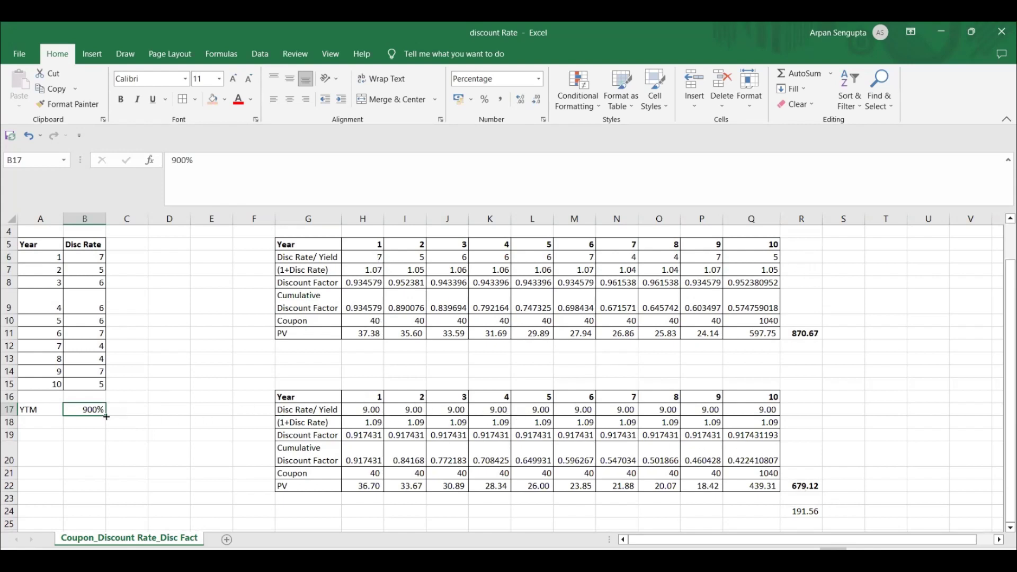
Step: Format the YTM cell B17 as a plain number without decimal places
left_click(539, 79)
left_click(502, 132)
key("alt+h")
key("a")
key("n")
key("F2")
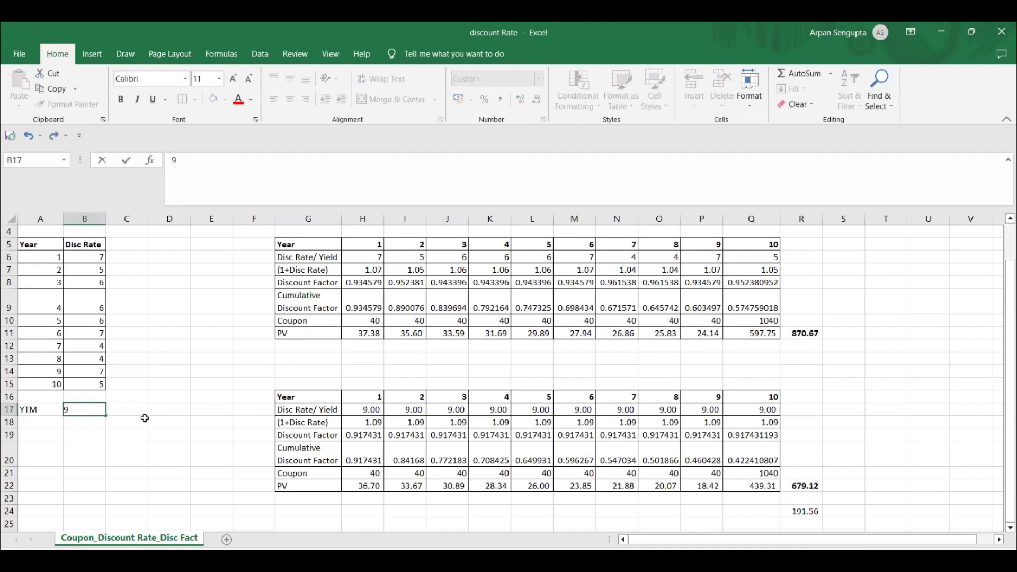
key("Escape")
key("alt+h")
key("9")
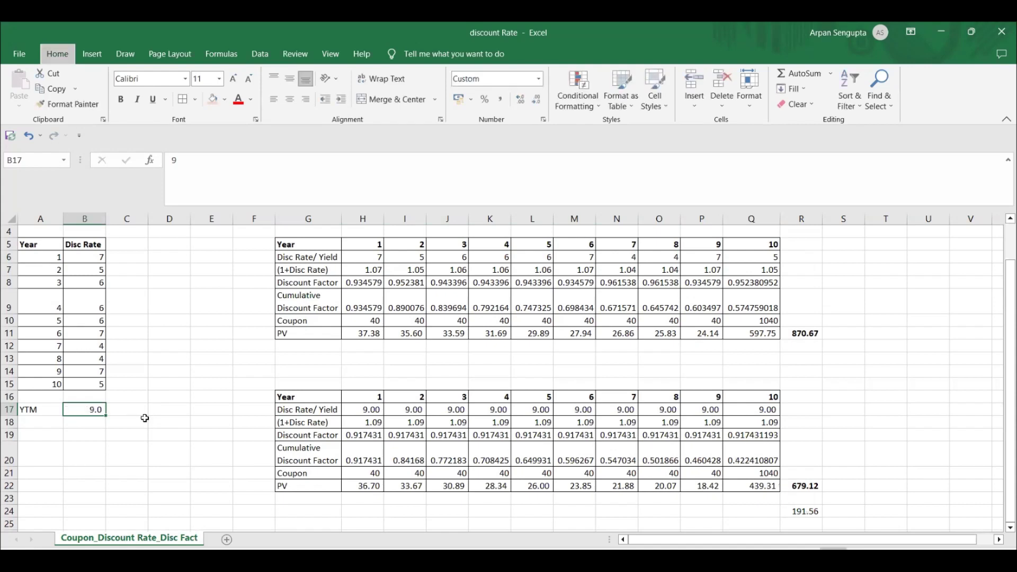
scroll(164, 416, "up", 1)
left_click(143, 453)
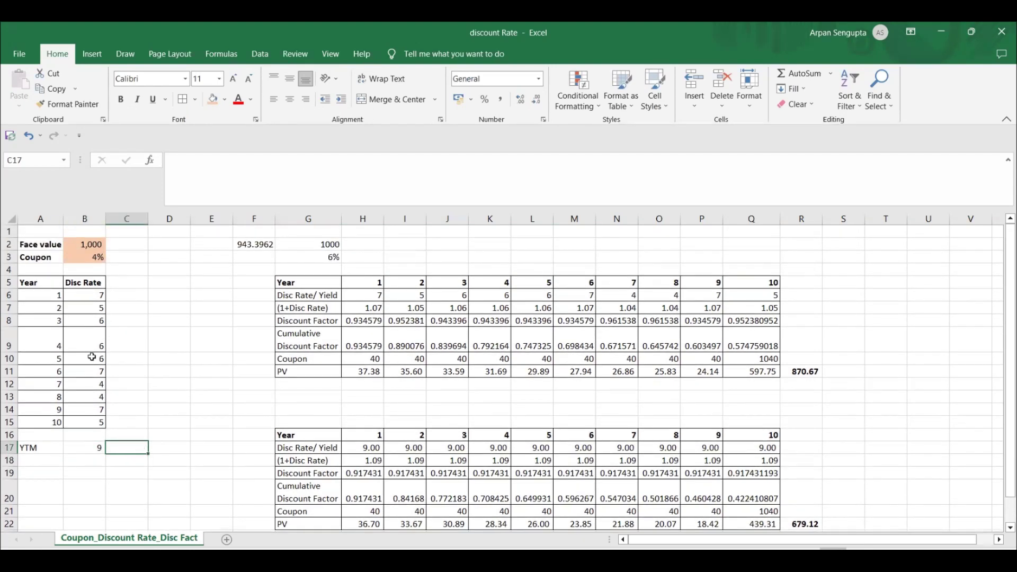
Step: Compare the YTM in B17 with the PV totals in R11 and R22 and the difference formula in R24
left_click(90, 449)
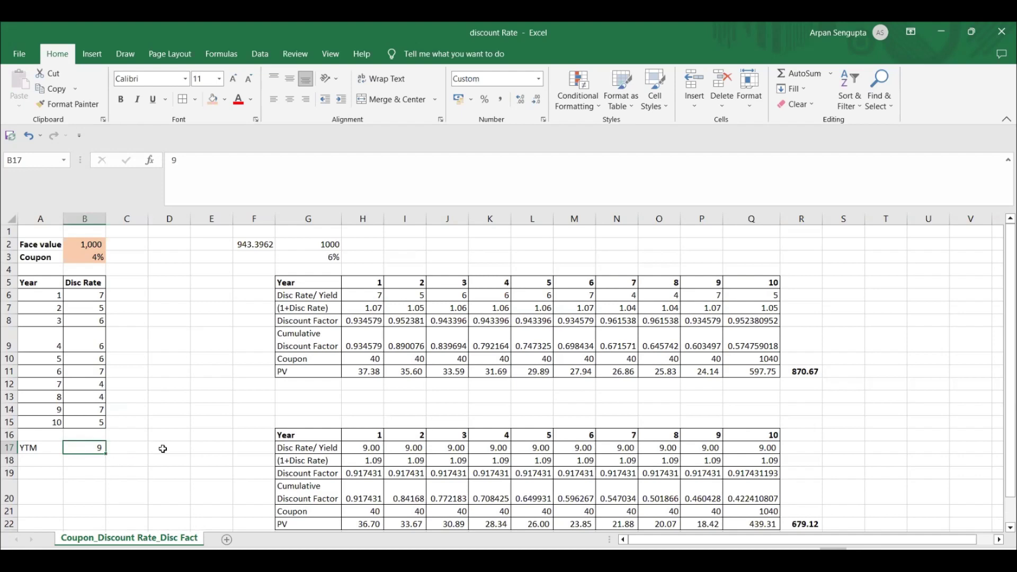
scroll(161, 448, "down", 1)
left_click(805, 337)
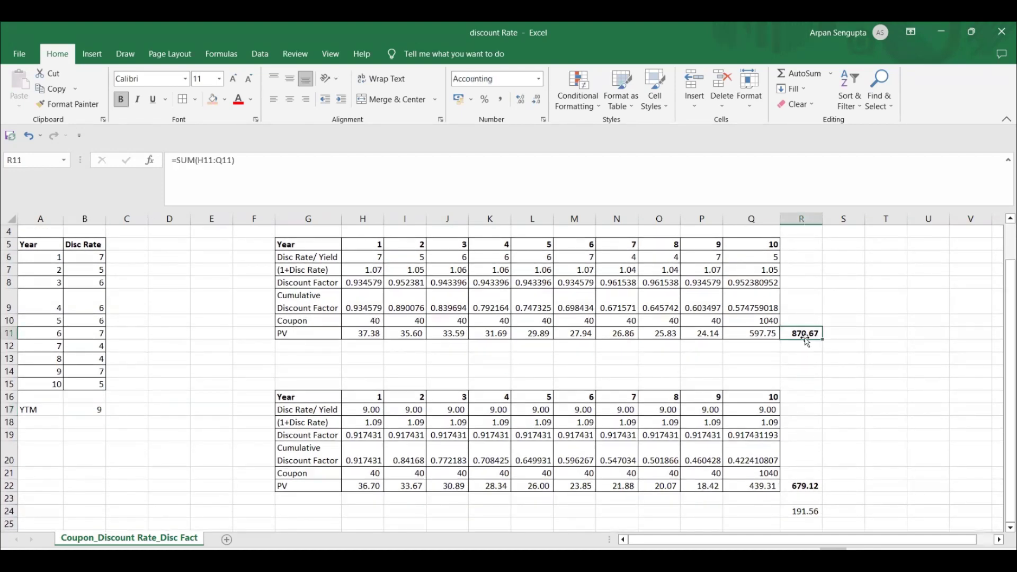
left_click(802, 489)
left_click(803, 512)
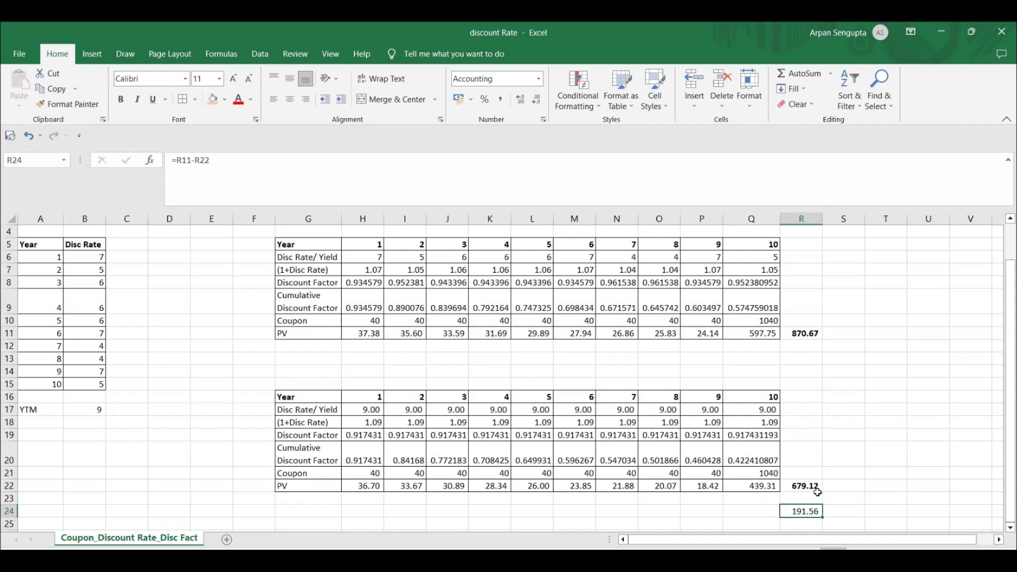
left_click(812, 334)
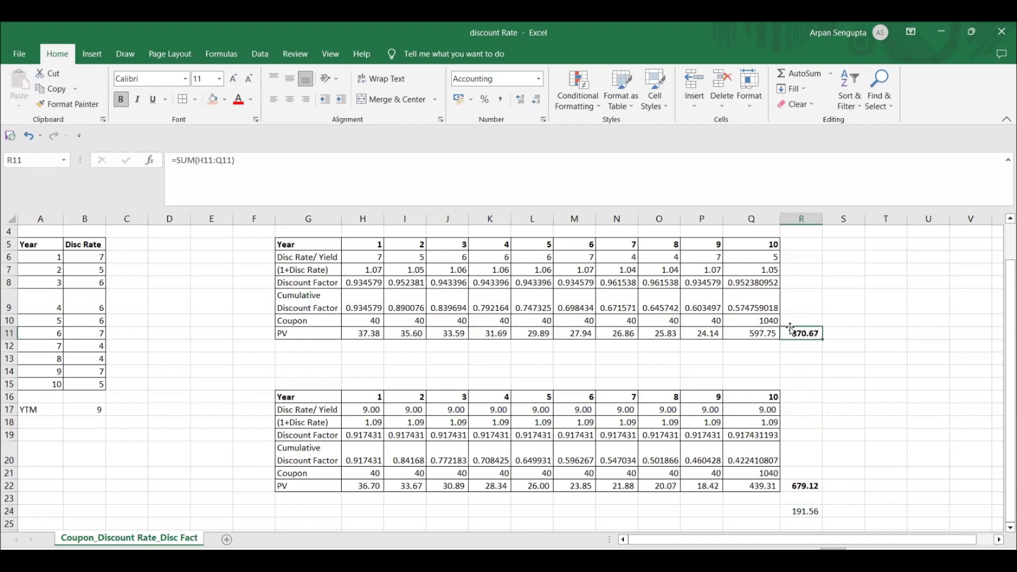
Step: Run Goal Seek to set the PV difference in R24 to 0 by changing the YTM in B17, and accept the solution
left_click(807, 512)
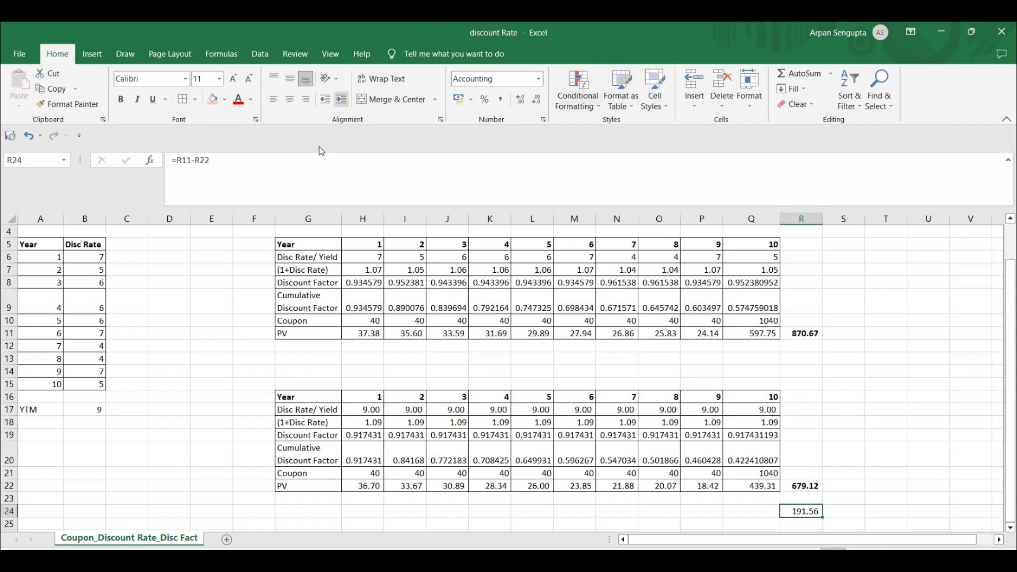
left_click(260, 54)
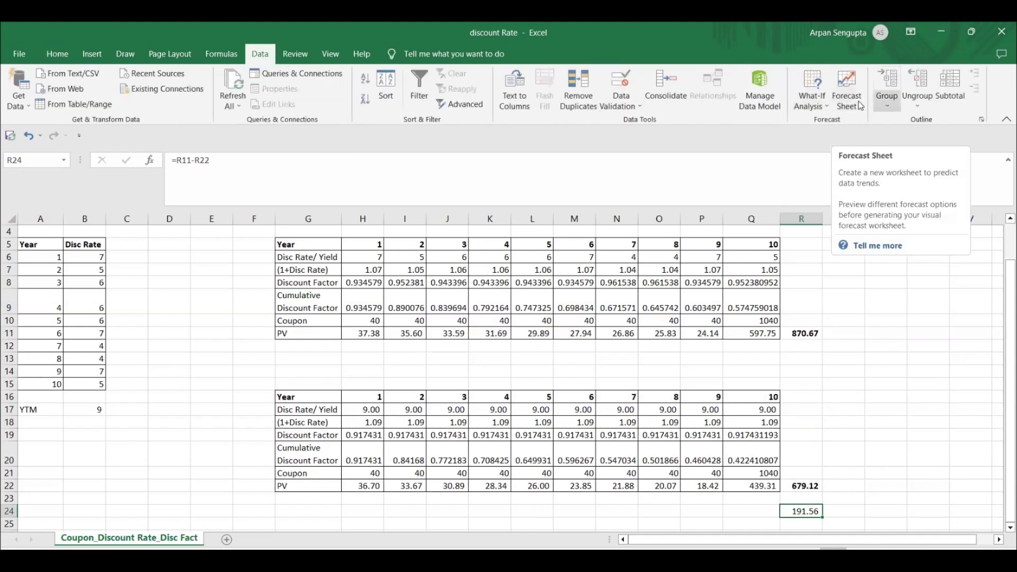
left_click(818, 111)
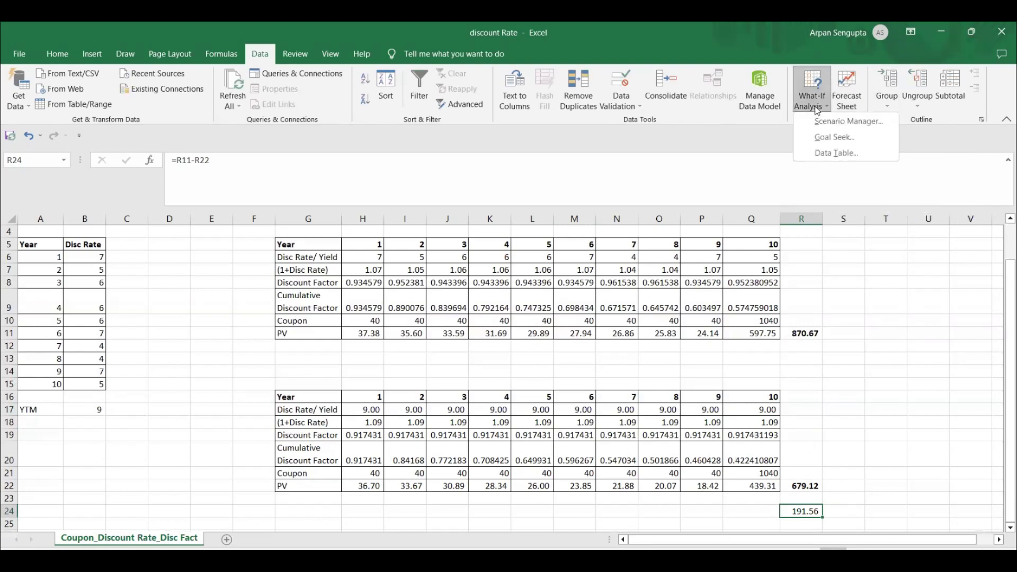
left_click(827, 133)
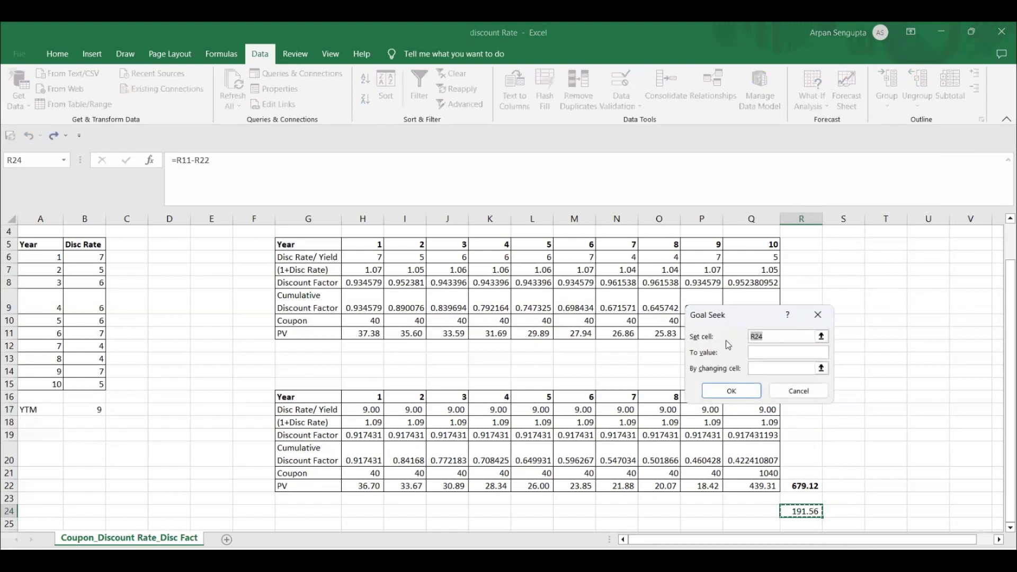
left_click(777, 354)
type("0")
left_click_drag(755, 314, 583, 324)
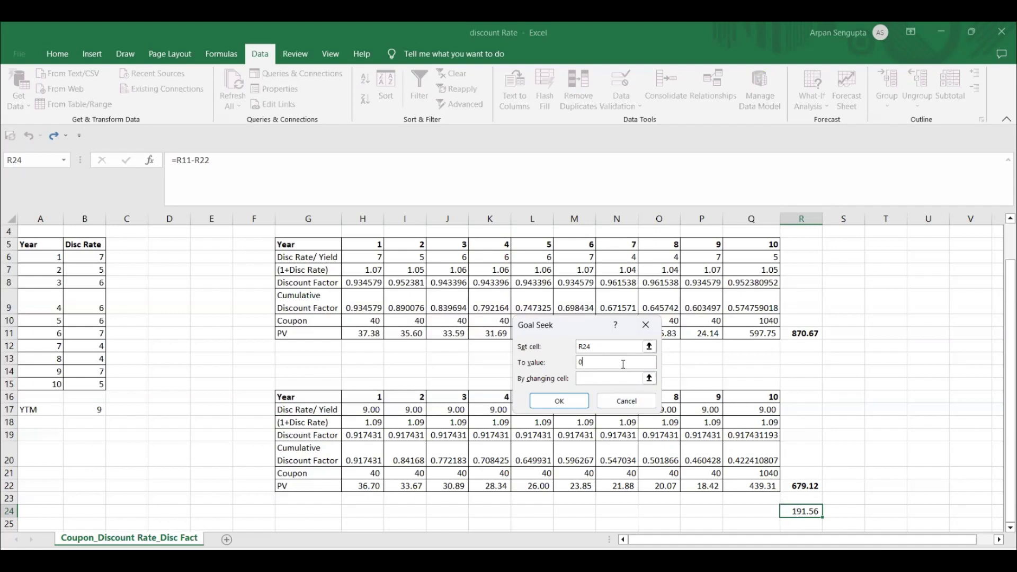
left_click(649, 379)
left_click(92, 409)
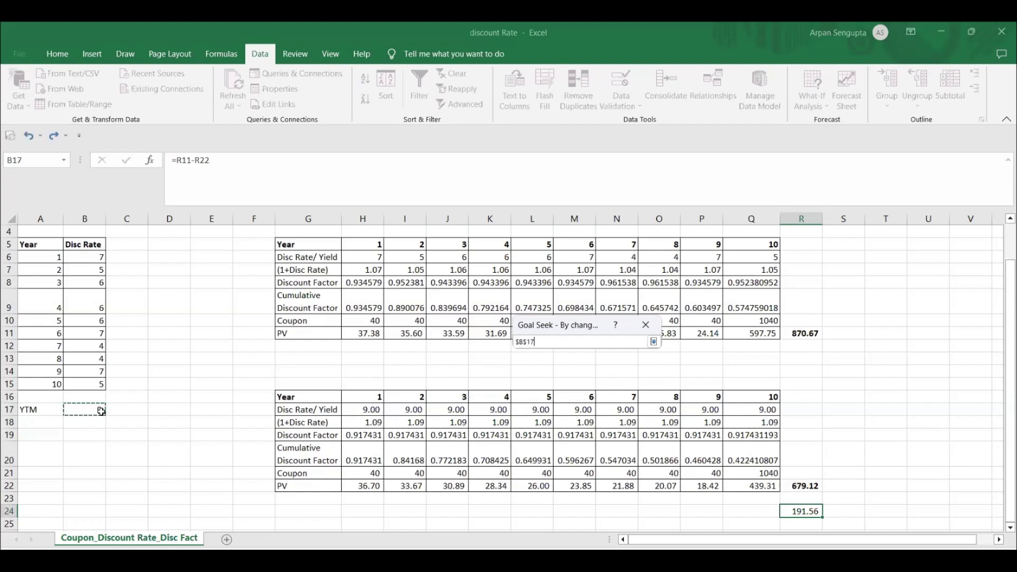
key("Return")
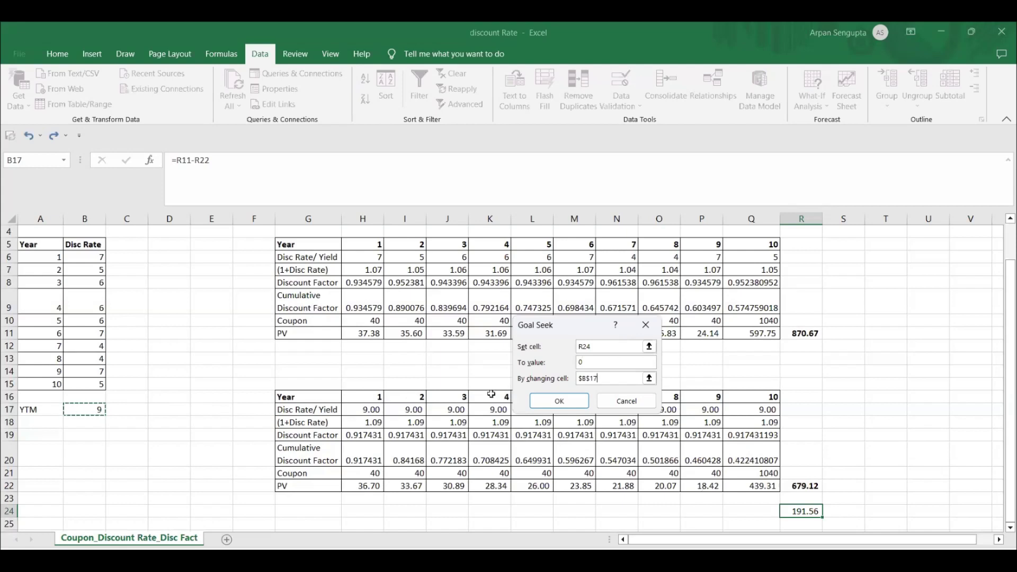
left_click(554, 401)
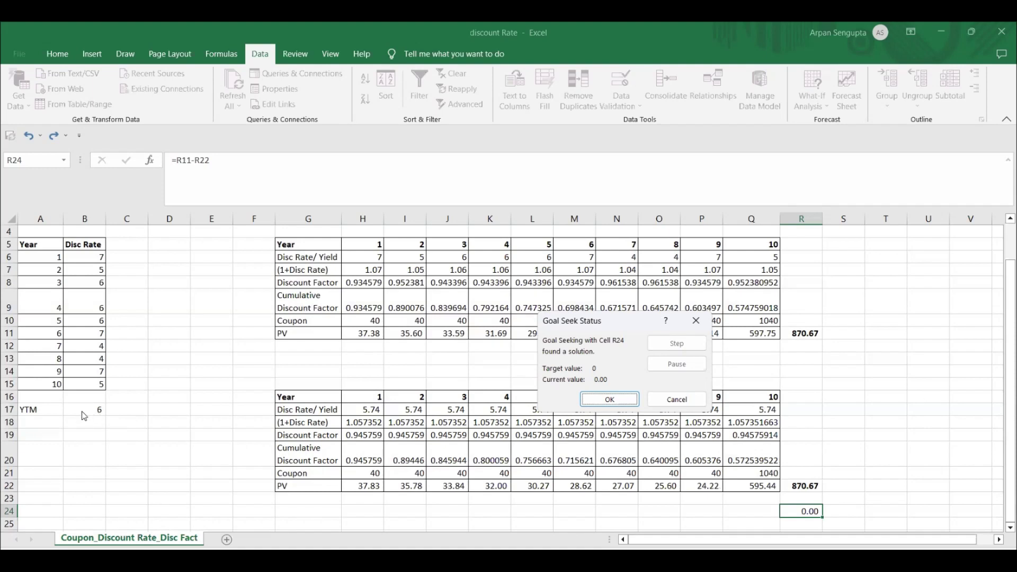
left_click(609, 400)
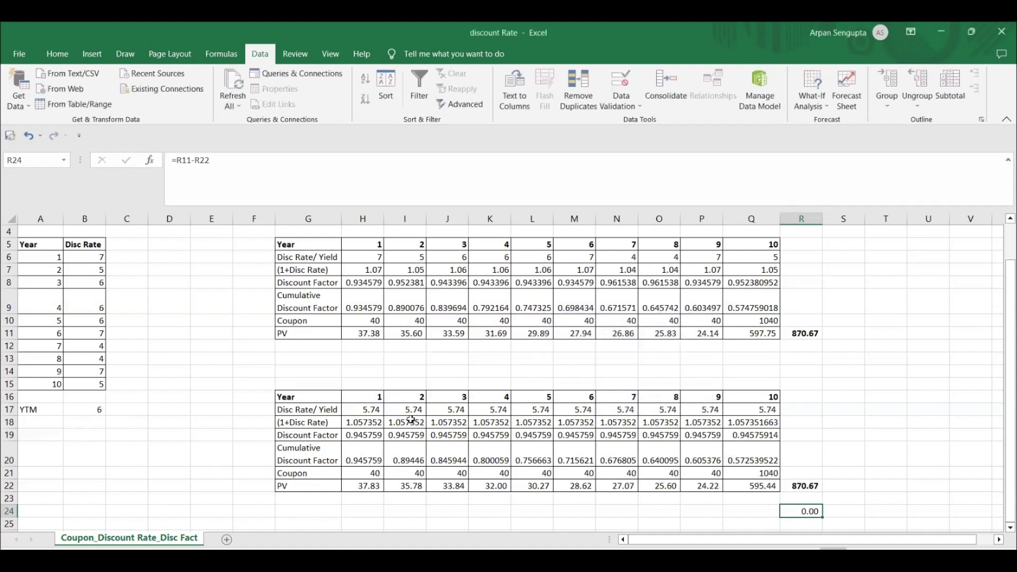
Step: Display the YTM in B17 with two decimal places
left_click(88, 410)
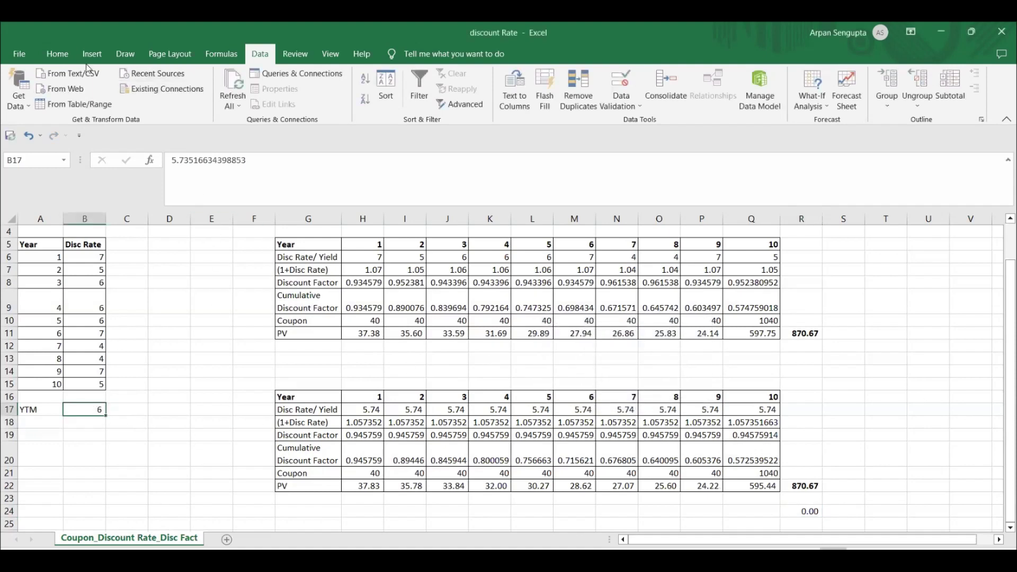
left_click(53, 54)
left_click(520, 99)
left_click(521, 99)
left_click(101, 448)
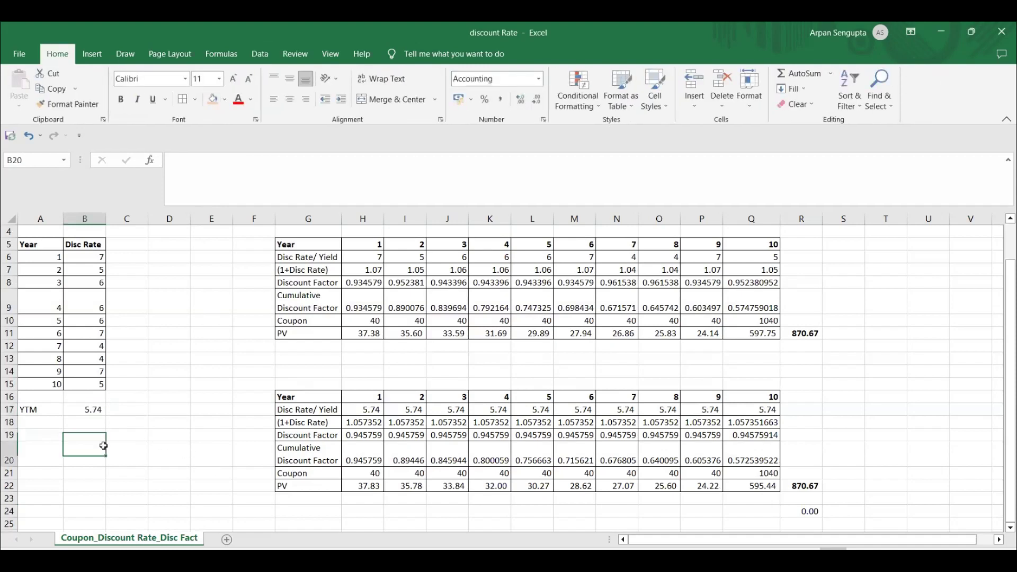
Step: Compare the YTM in B17 with the yearly discount rates in H6:Q6 and check the PV total in R22
left_click(86, 408)
scroll(202, 412, "up", 1)
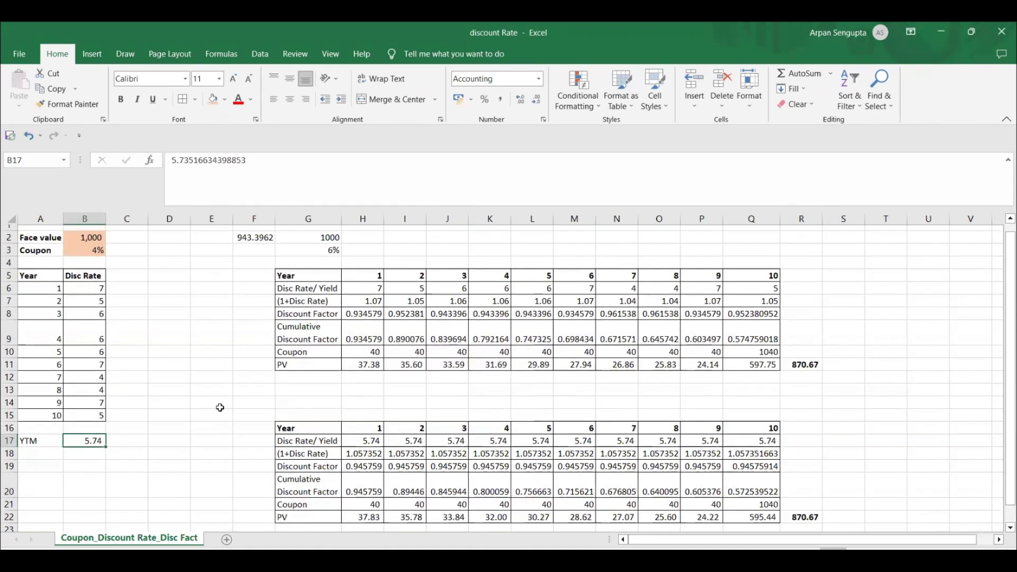
left_click_drag(373, 296, 763, 293)
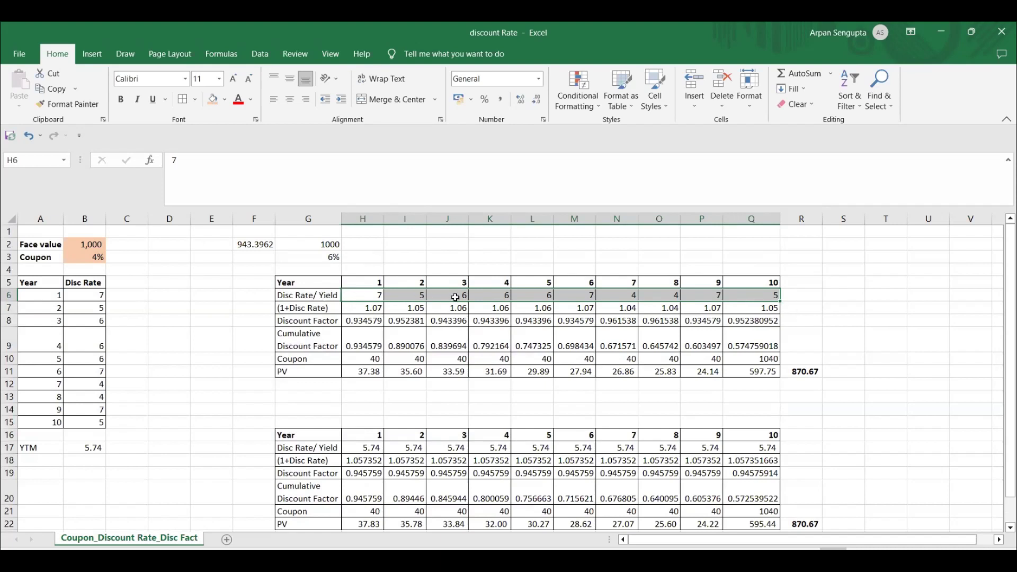
left_click(129, 460)
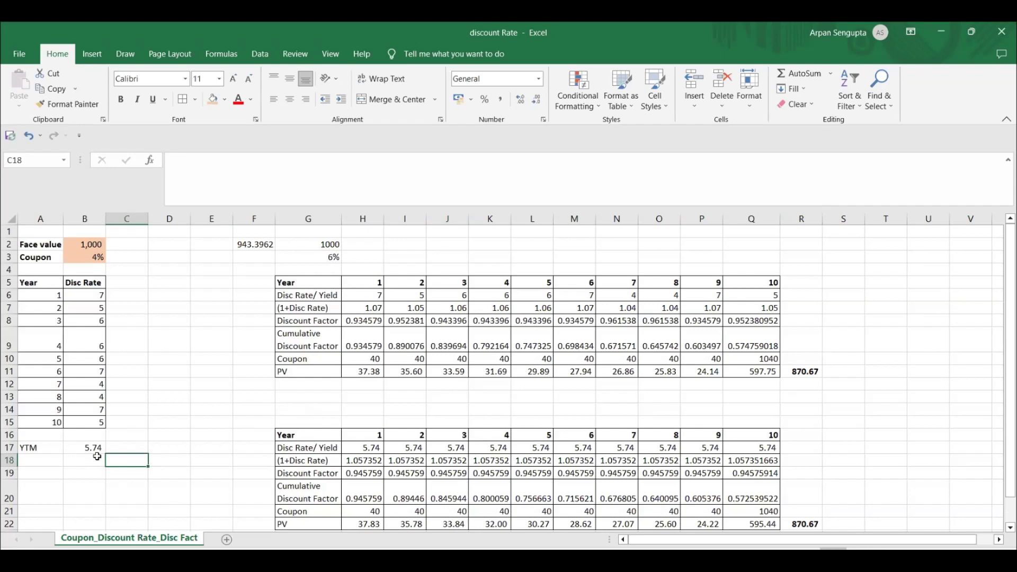
scroll(97, 456, "down", 1)
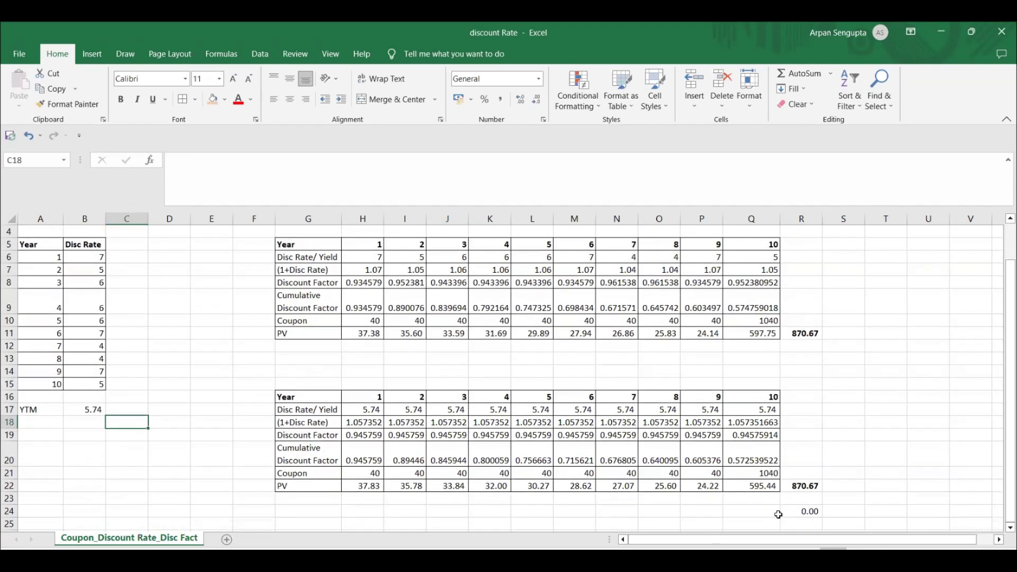
left_click(804, 483)
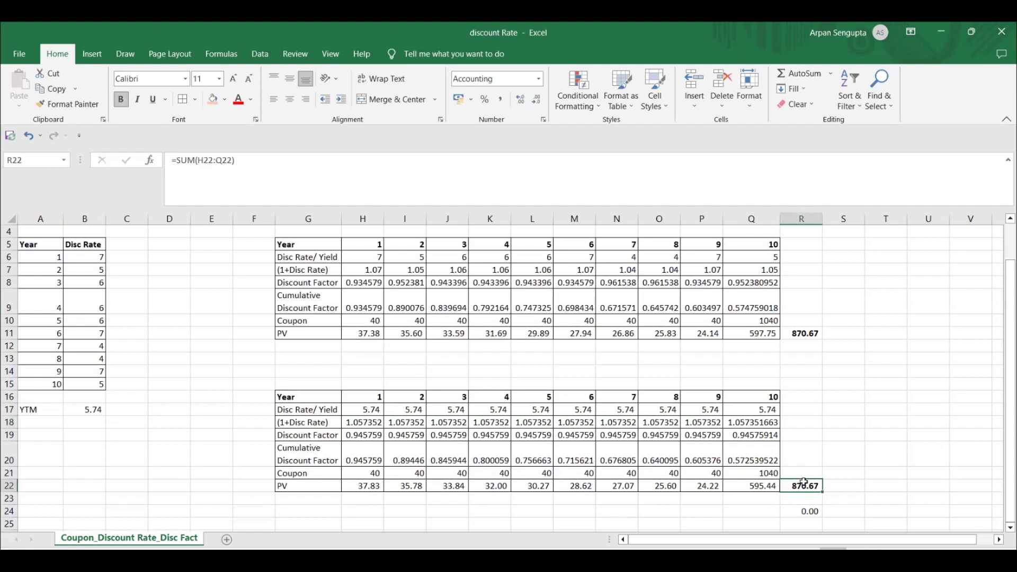